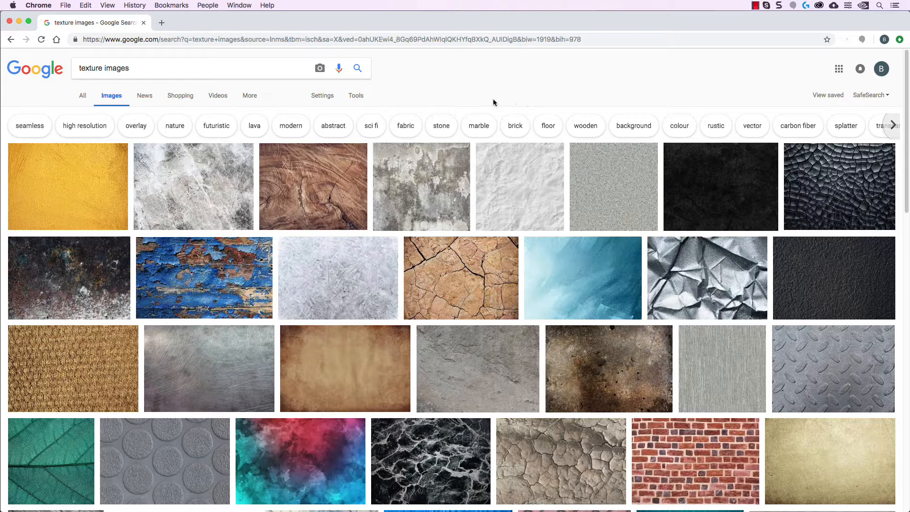
Filter the texture image results to sizes larger than 2 MP (1600×1200).
left_click(361, 101)
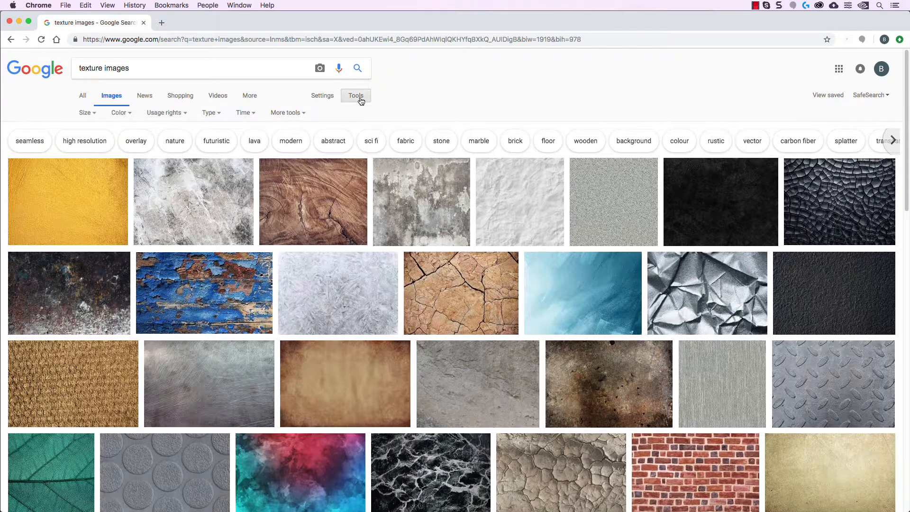
left_click(91, 115)
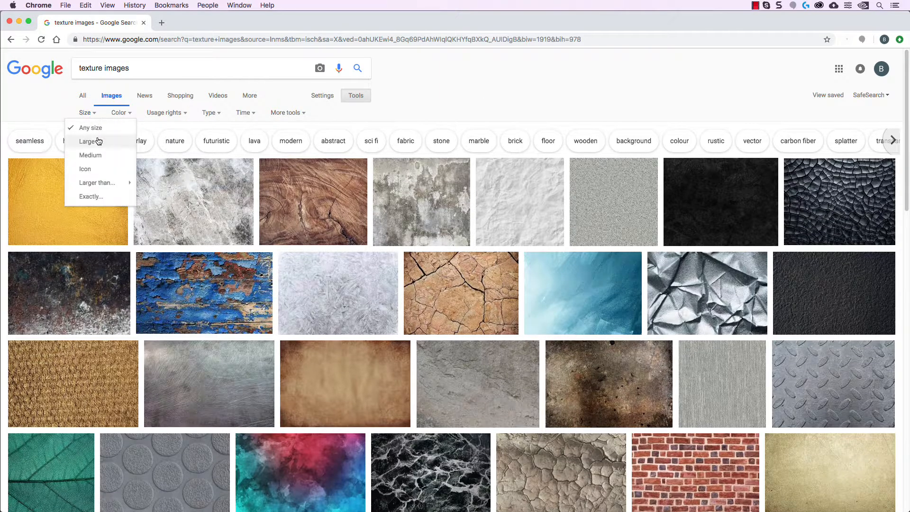
mouse_move(114, 183)
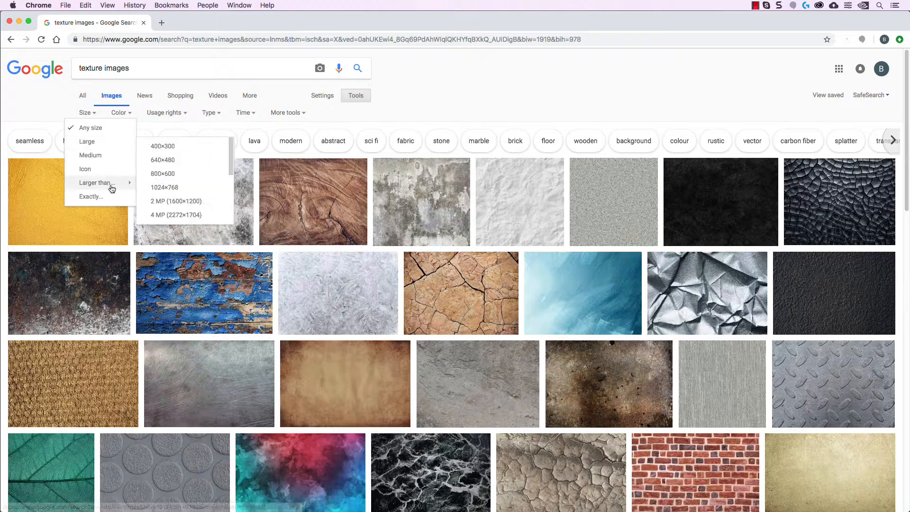
left_click(177, 205)
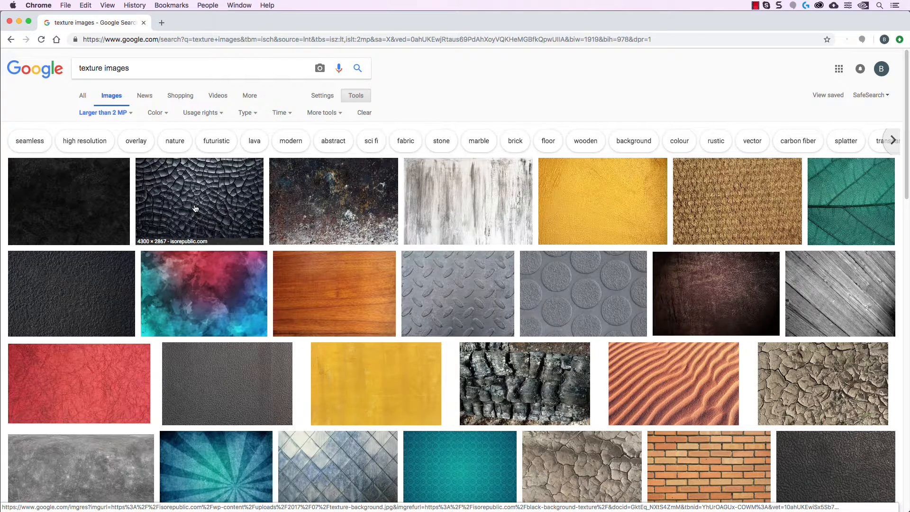
Open Rust Texture.jpg from the Texture Demo folder in Photoshop.
left_click(485, 180)
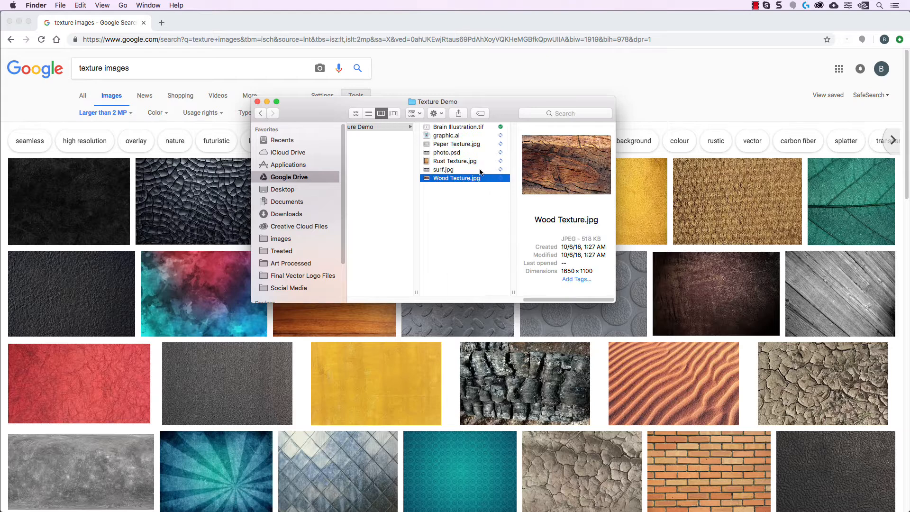
left_click(474, 162)
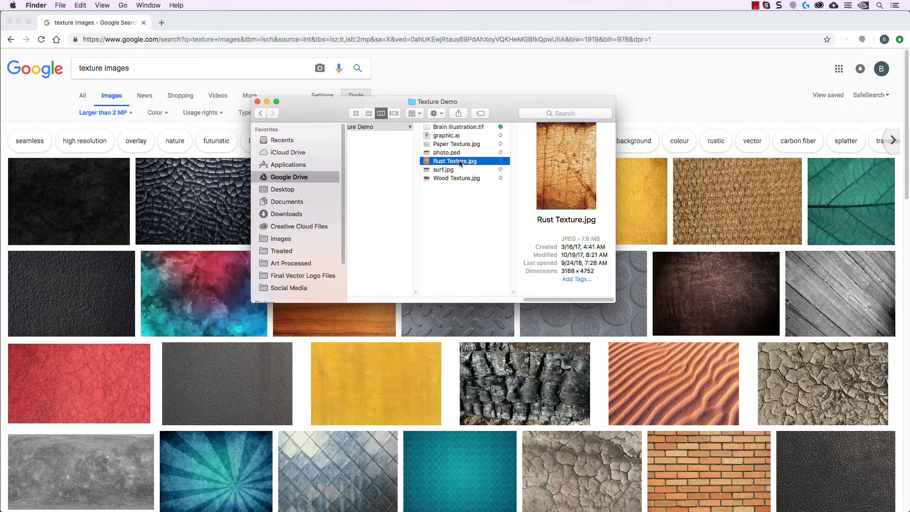
left_click_drag(459, 160, 305, 500)
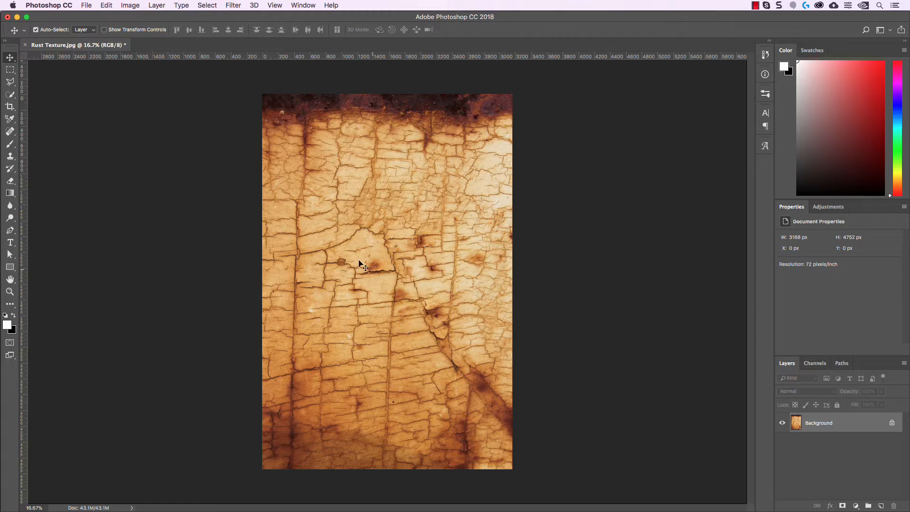
Convert the rust texture image to Grayscale mode.
left_click(136, 6)
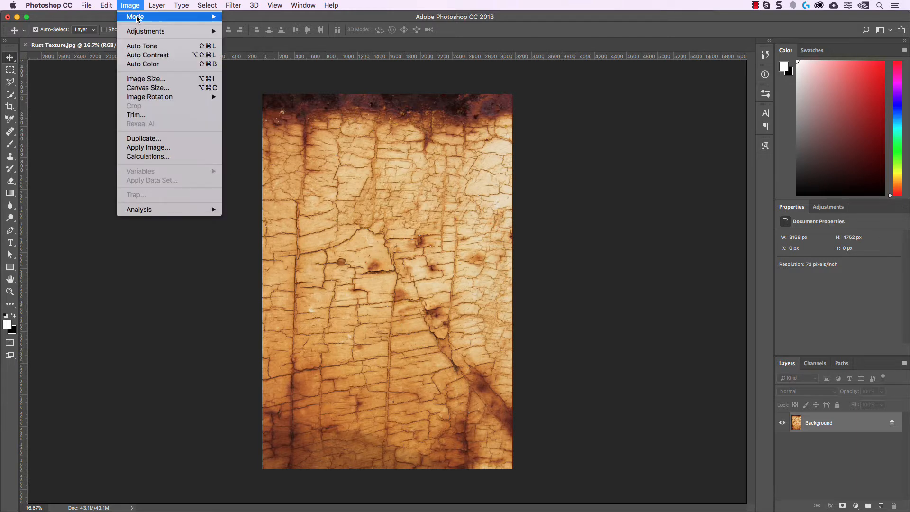
mouse_move(137, 18)
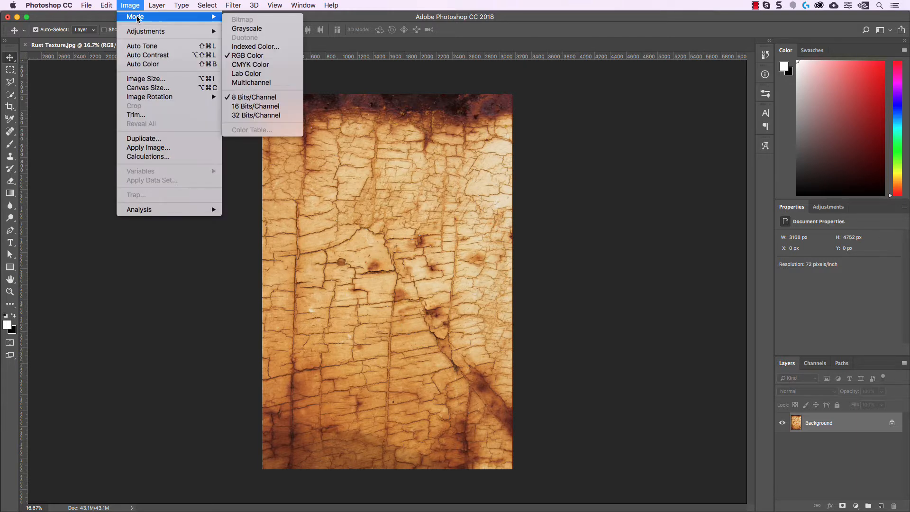
left_click(279, 30)
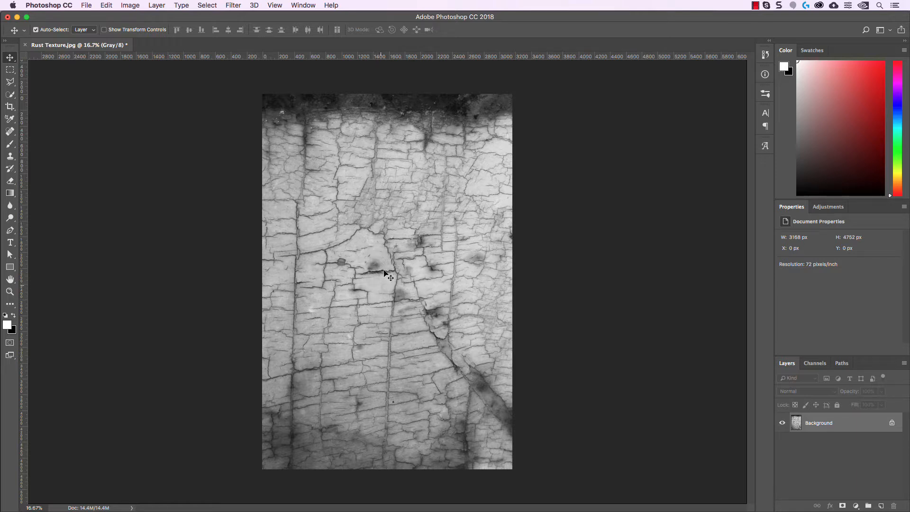
Start a Brightness/Contrast adjustment on the grayscale texture and raise the contrast to 81.
left_click(134, 5)
mouse_move(140, 34)
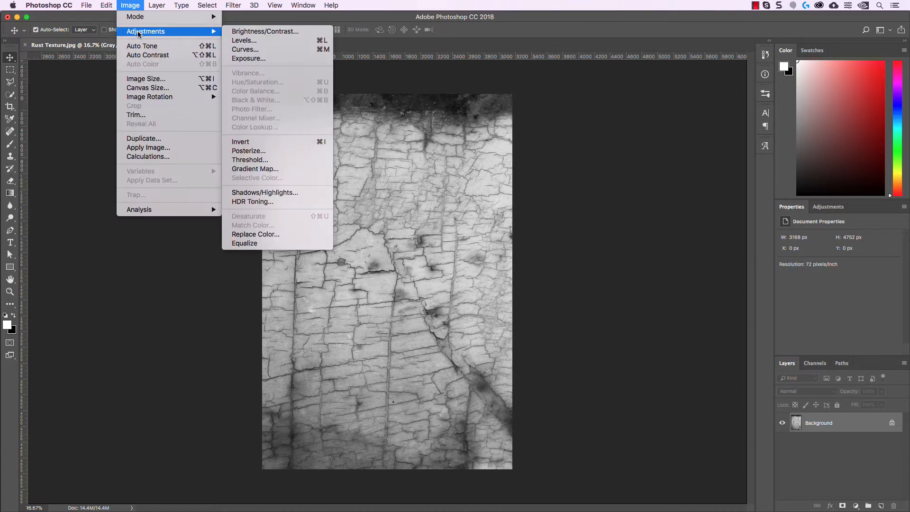
left_click(276, 33)
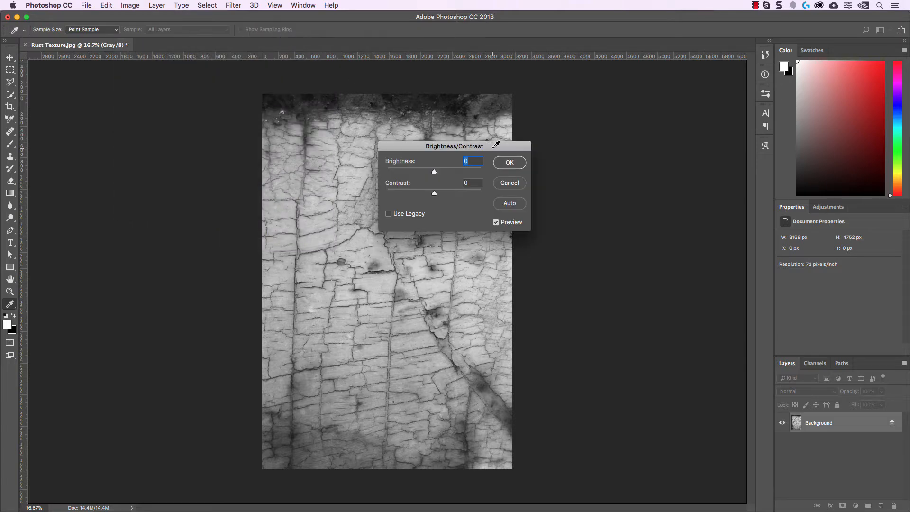
left_click_drag(498, 138, 658, 132)
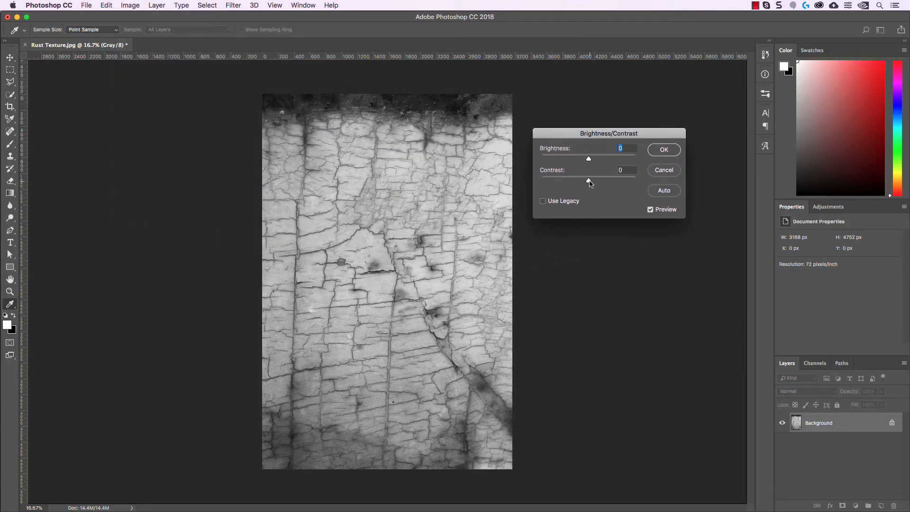
left_click_drag(590, 183, 627, 183)
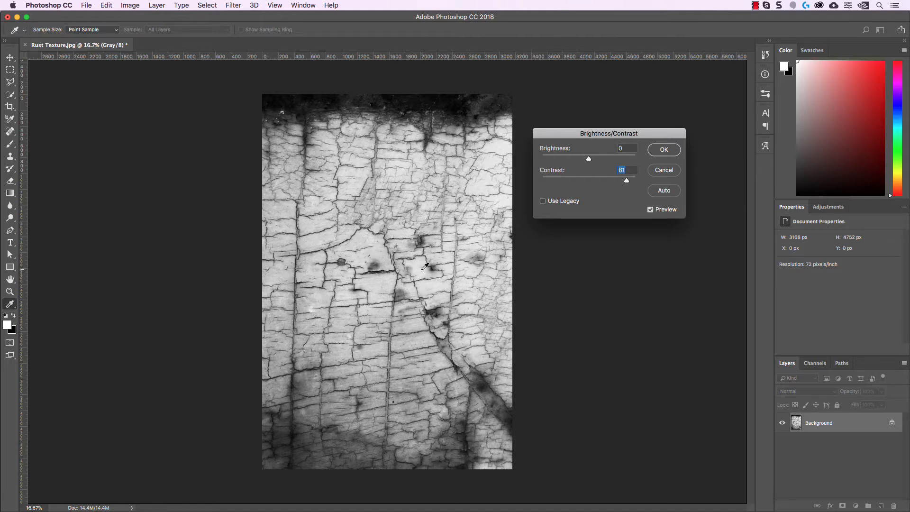
Compare the texture with and without the contrast adjustment by switching its preview off and on.
left_click(650, 210)
left_click(650, 209)
left_click(651, 210)
left_click(650, 210)
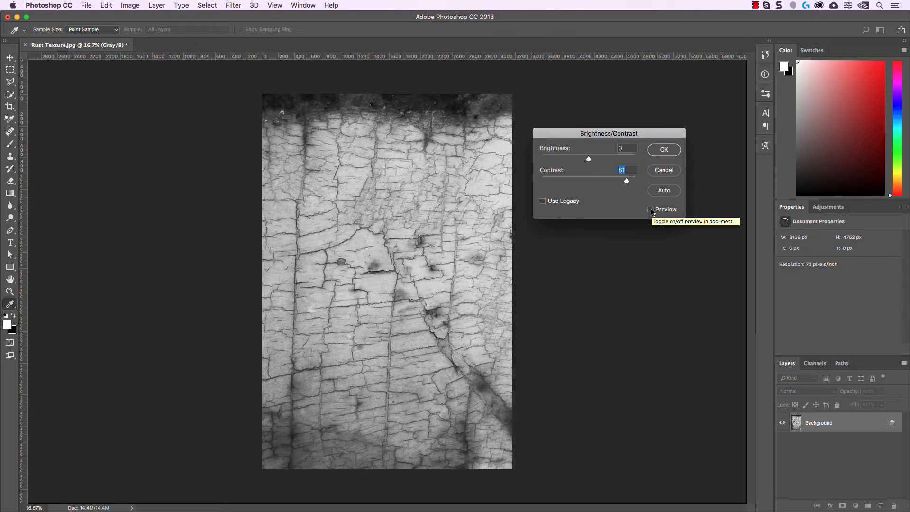
left_click(651, 210)
left_click(650, 209)
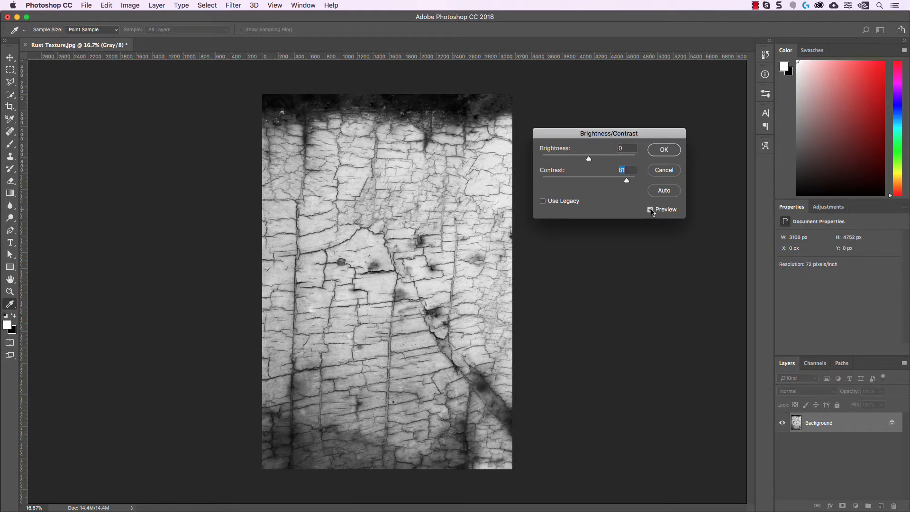
left_click(650, 210)
left_click(651, 209)
Raise the brightness to 41, compare it with the original, and apply the Brightness/Contrast adjustment.
left_click_drag(589, 158, 602, 160)
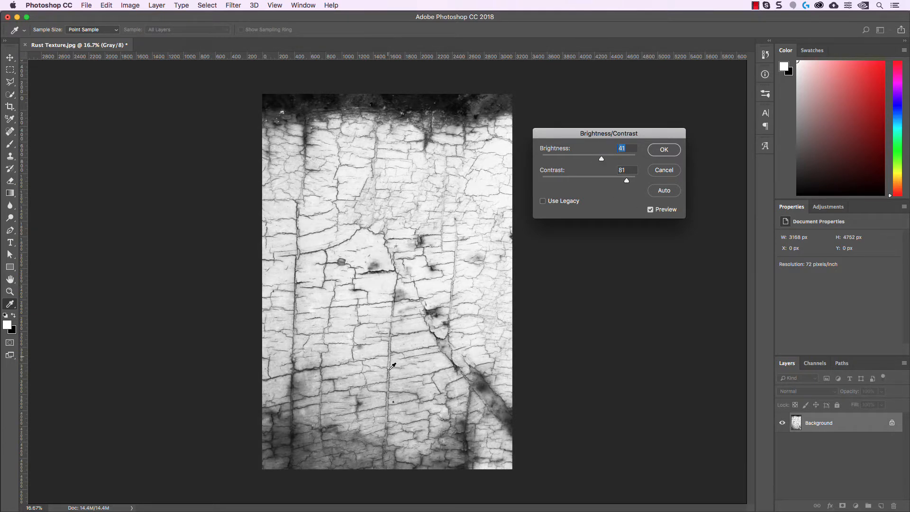
left_click(650, 210)
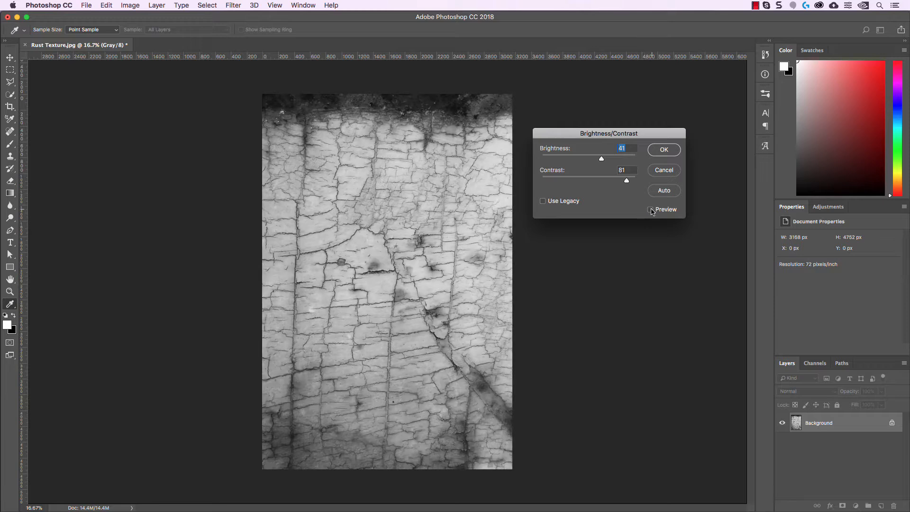
left_click(651, 209)
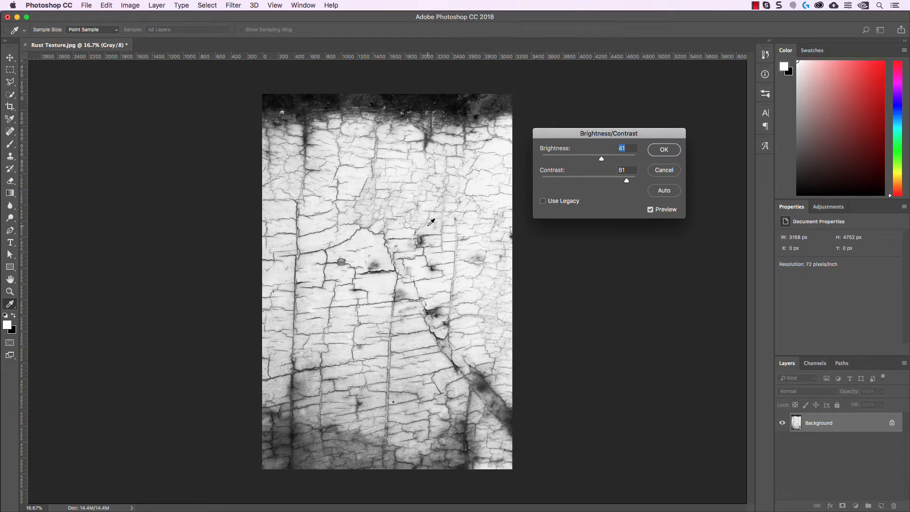
left_click(664, 150)
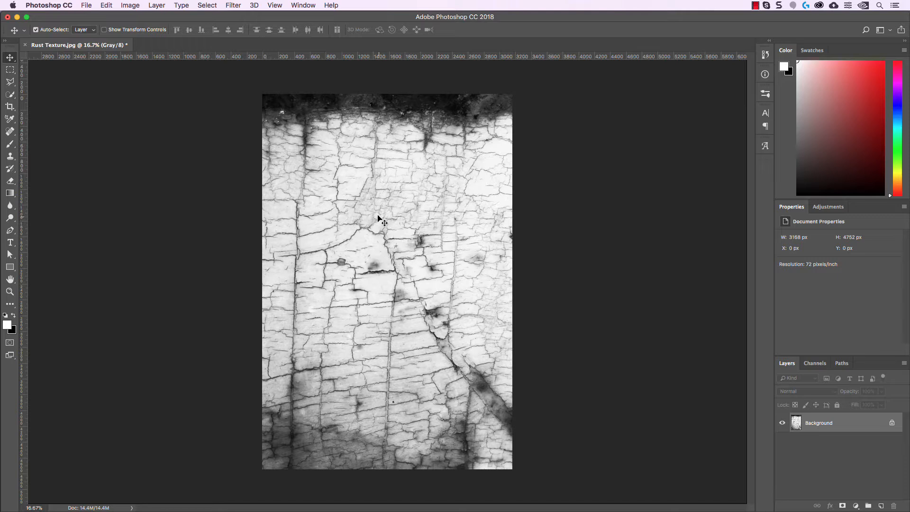
Convert the grayscale texture to Bitmap mode with 72 pixels/inch output and the Diffusion Dither method.
left_click(130, 6)
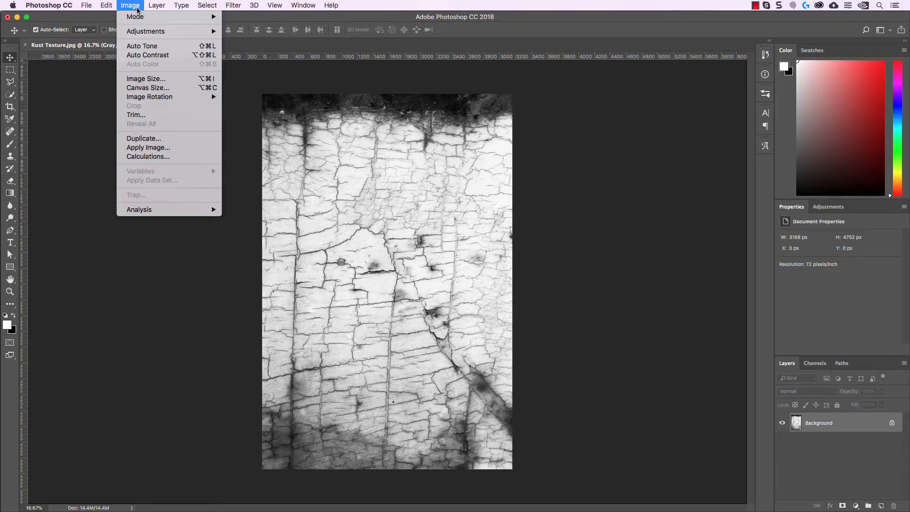
mouse_move(138, 18)
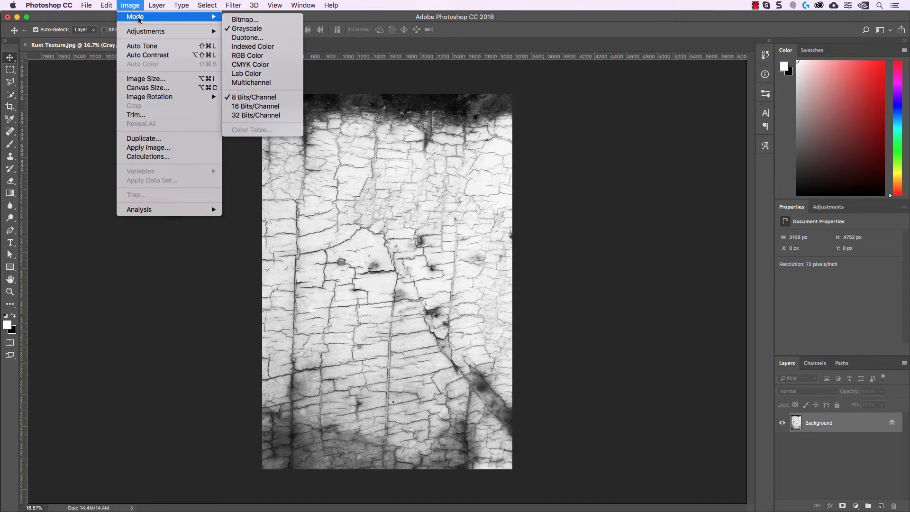
left_click(245, 19)
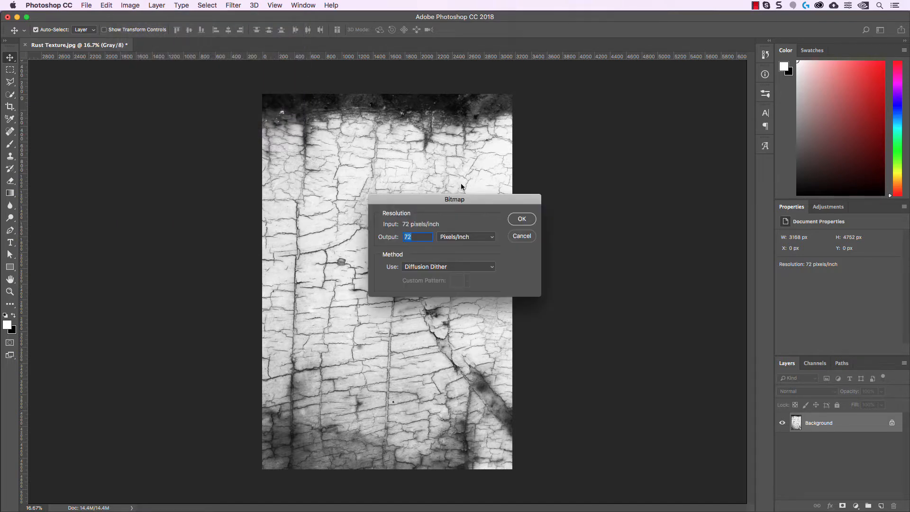
left_click_drag(480, 201, 617, 153)
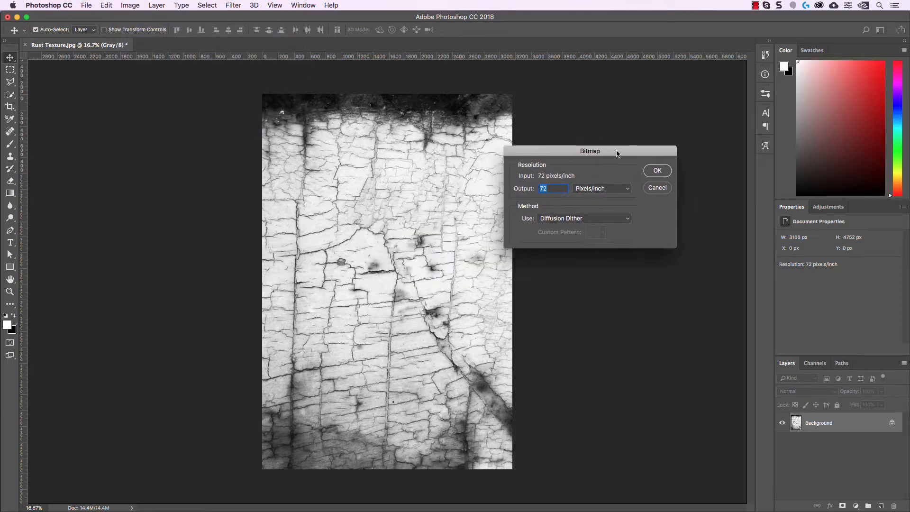
left_click(552, 189)
double_click(551, 188)
left_click(555, 188)
left_click(658, 172)
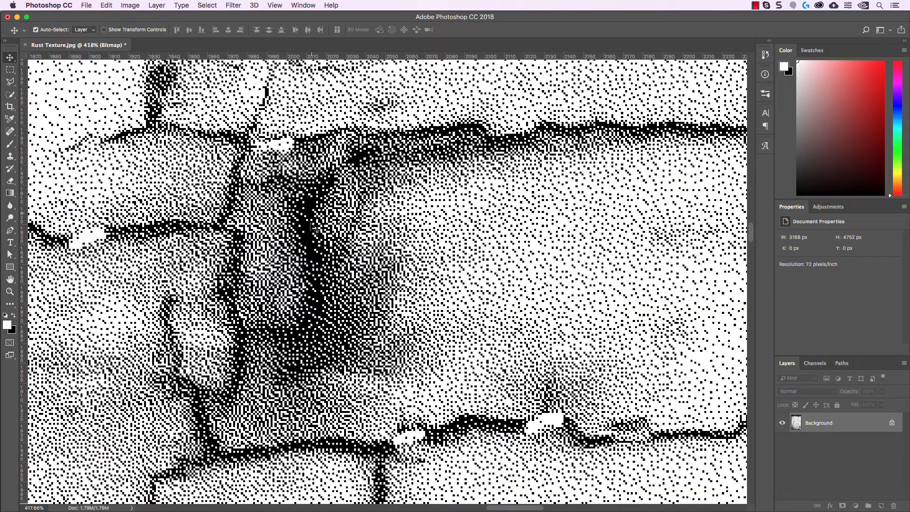
Examine the dithered pixel pattern of the bitmap texture both up close and at full-image scale.
scroll(576, 289, "down", 6)
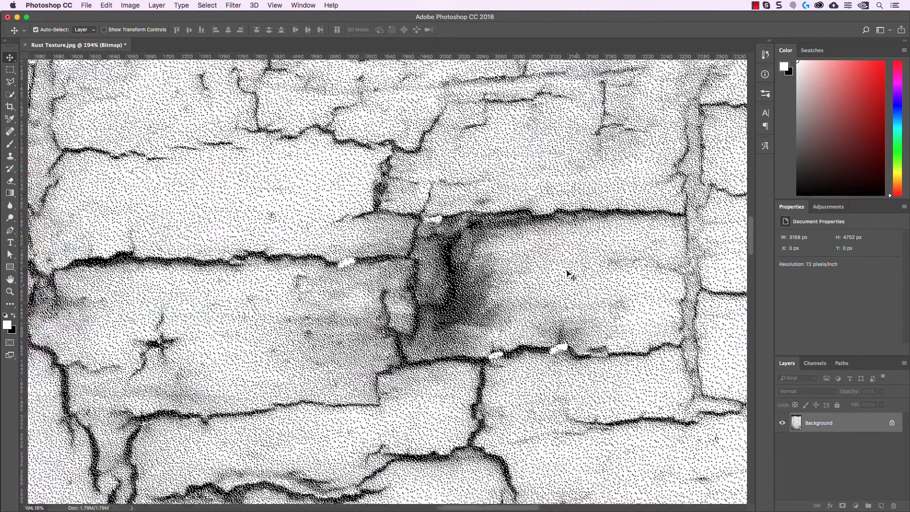
scroll(559, 275, "down", 3)
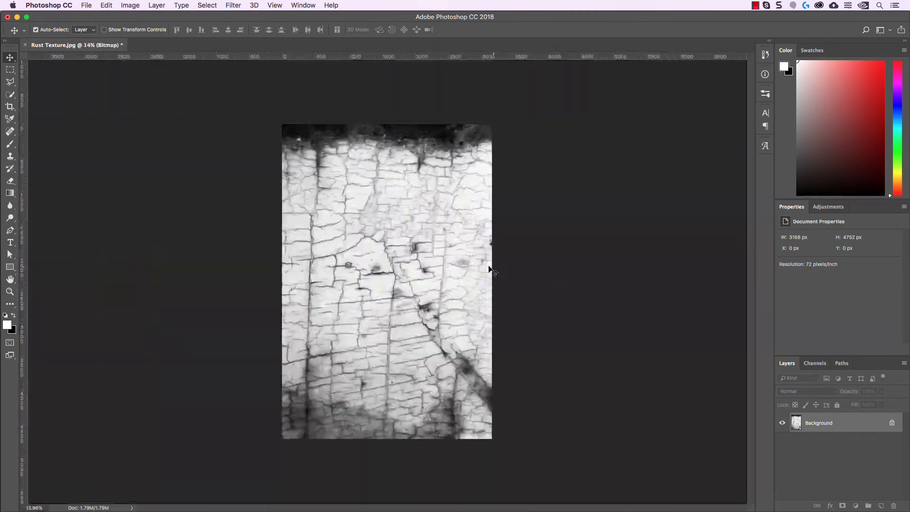
scroll(474, 267, "up", 9)
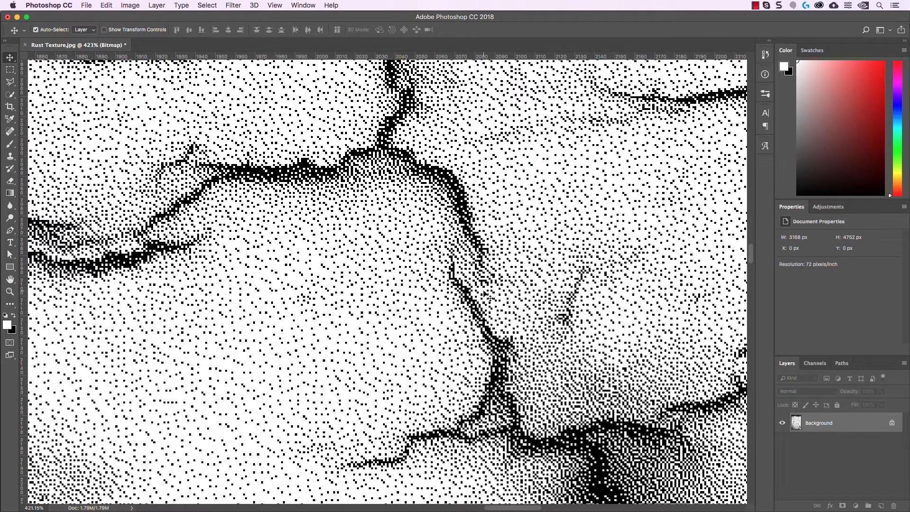
scroll(414, 268, "up", 1)
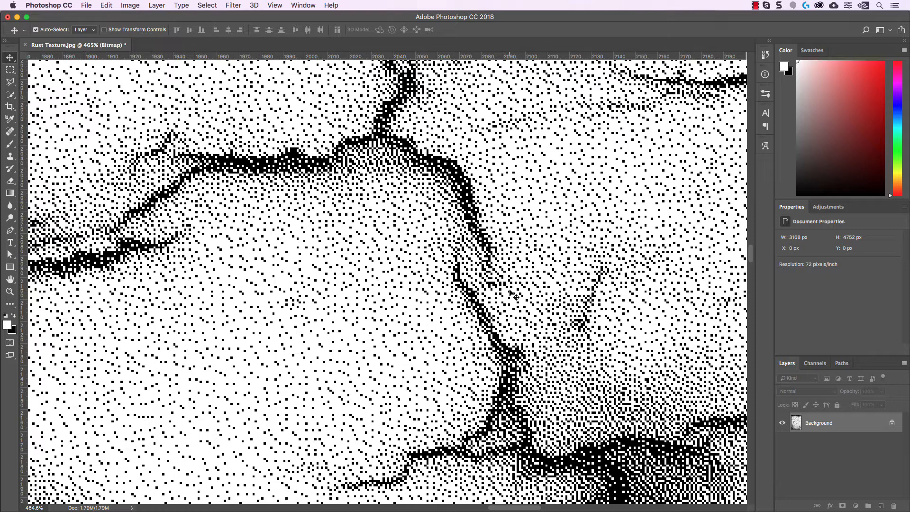
scroll(514, 294, "down", 7)
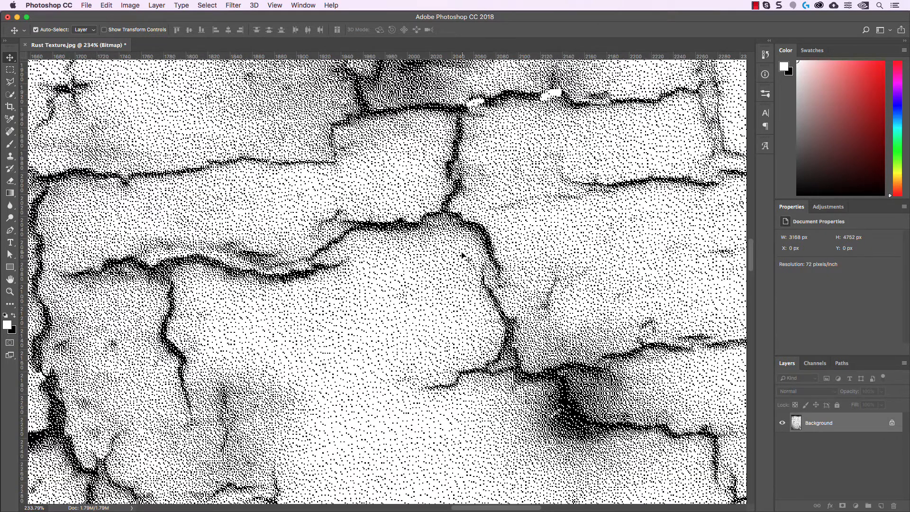
scroll(478, 265, "down", 6)
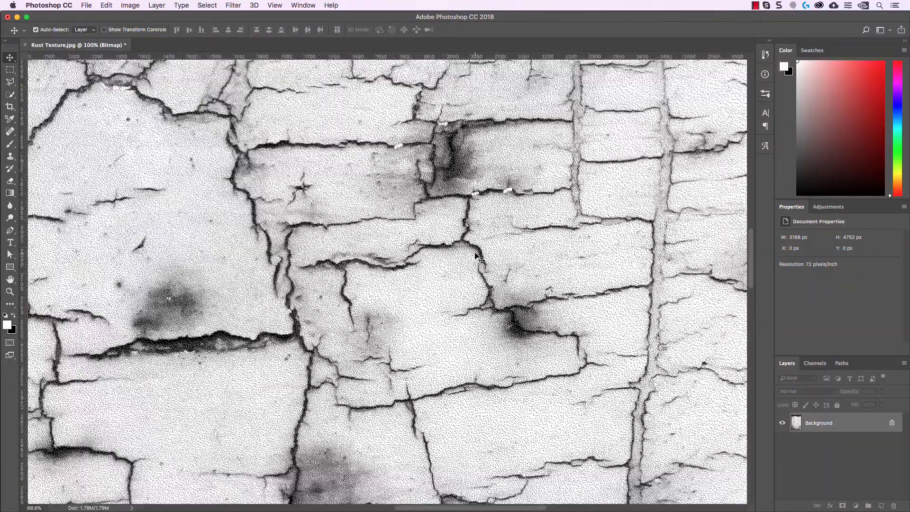
scroll(476, 260, "down", 6)
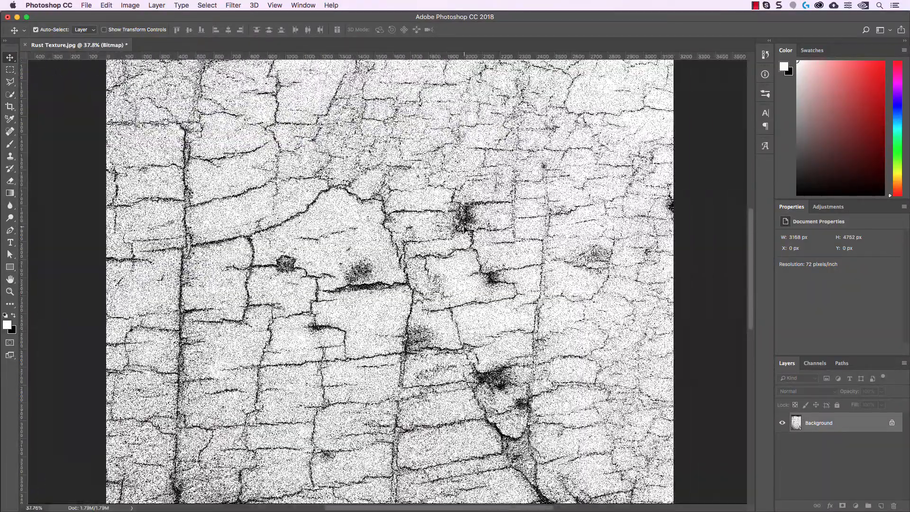
Save the bitmap texture as Rust Texture.tif in the Texture Demo folder, in TIFF format with no image compression.
left_click(87, 5)
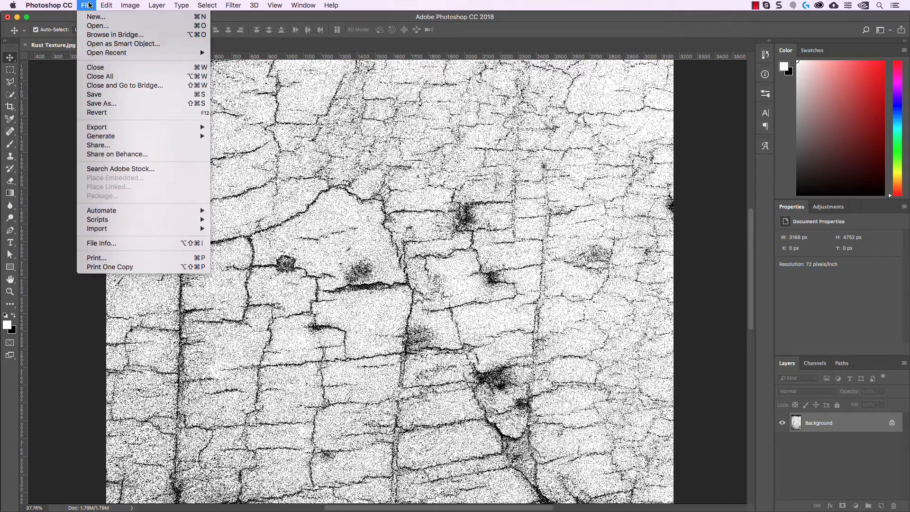
left_click(111, 105)
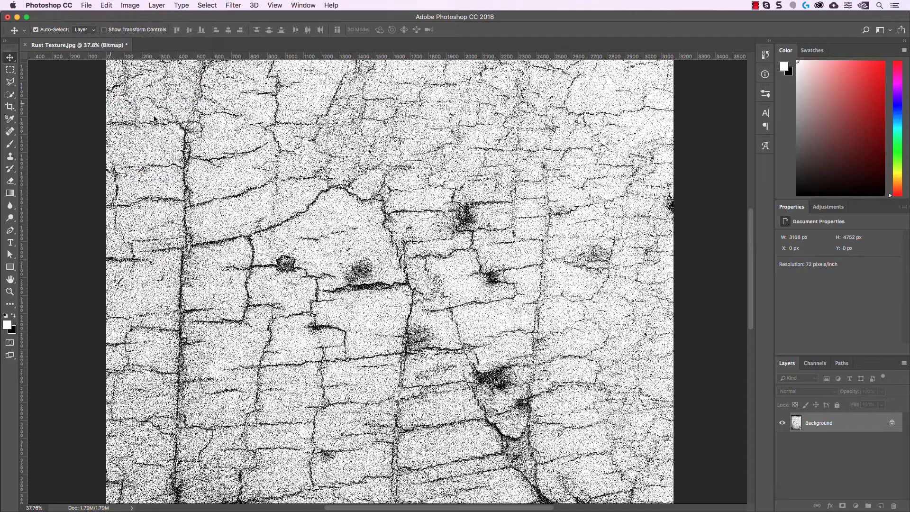
left_click(466, 306)
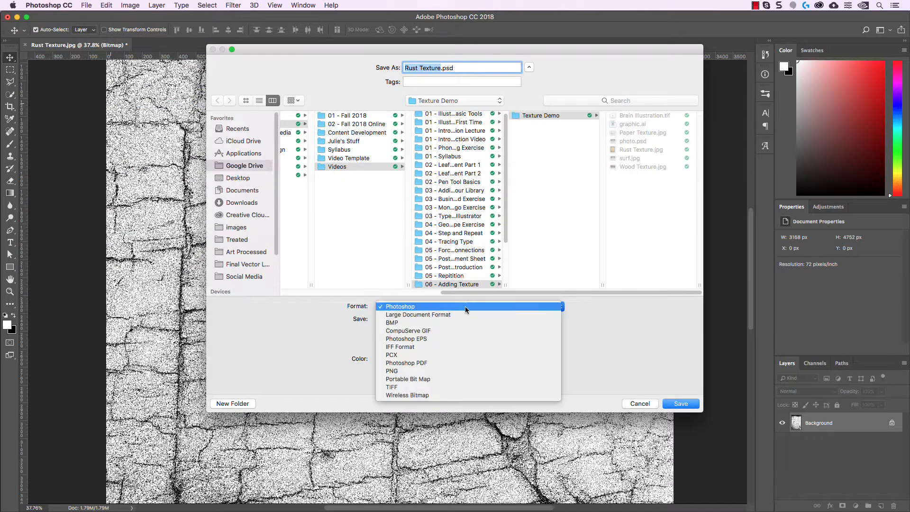
left_click(467, 387)
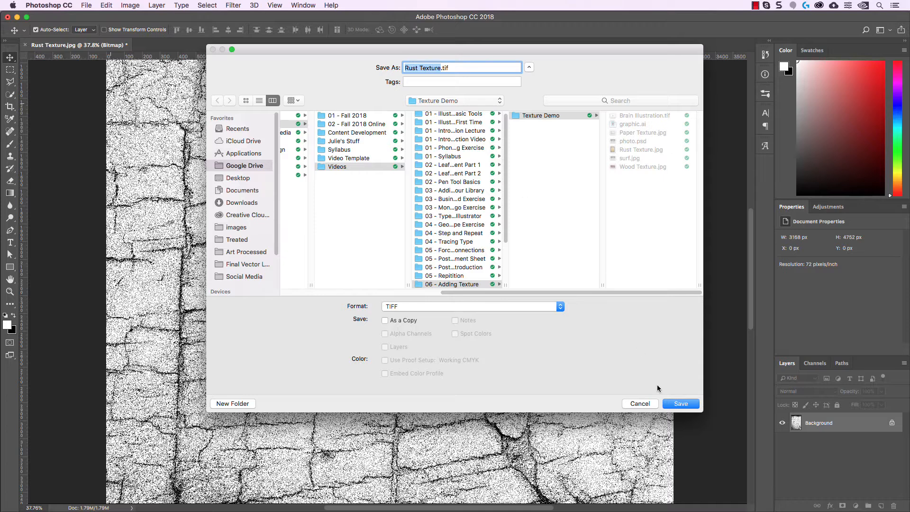
left_click(680, 403)
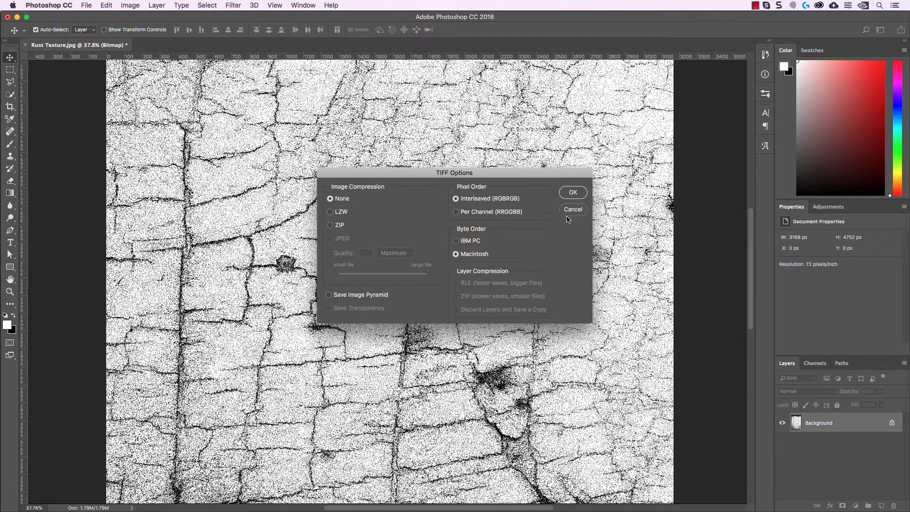
left_click(572, 193)
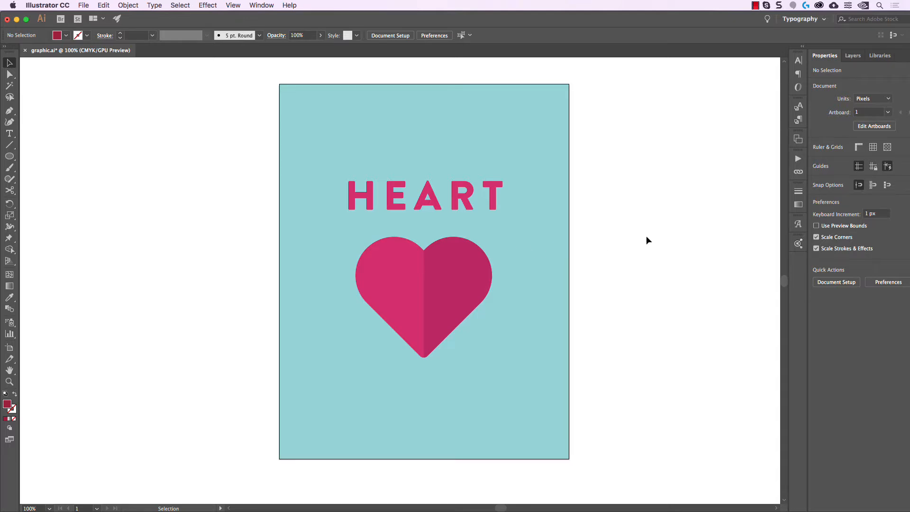
Bring up the Texture Demo folder in Finder and place its Rust Texture.tif as a linked image in the Illustrator document graphic.ai.
key("space")
left_click_drag(648, 238, 606, 235)
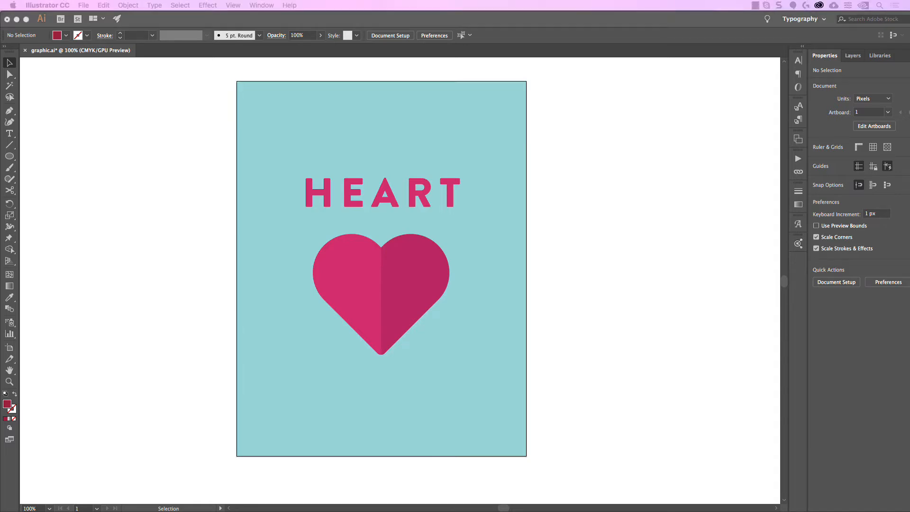
key("super+Tab")
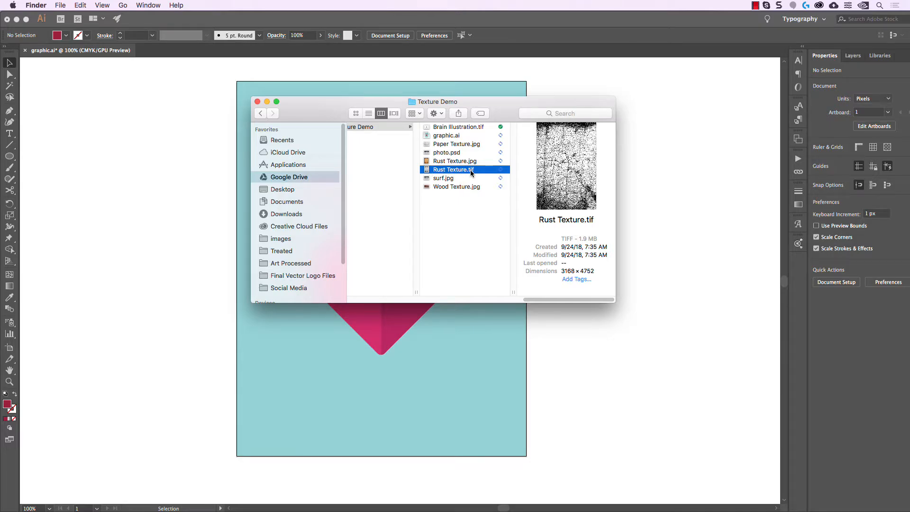
left_click_drag(471, 171, 675, 275)
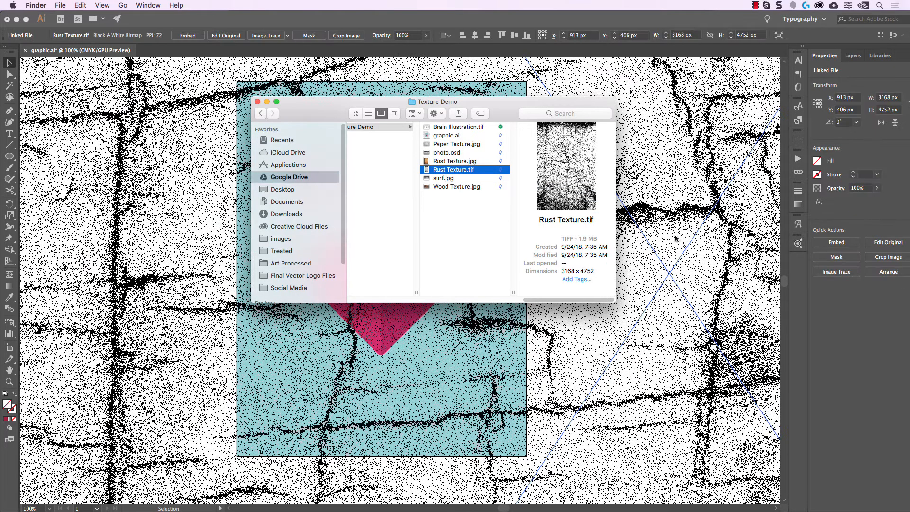
left_click(669, 262)
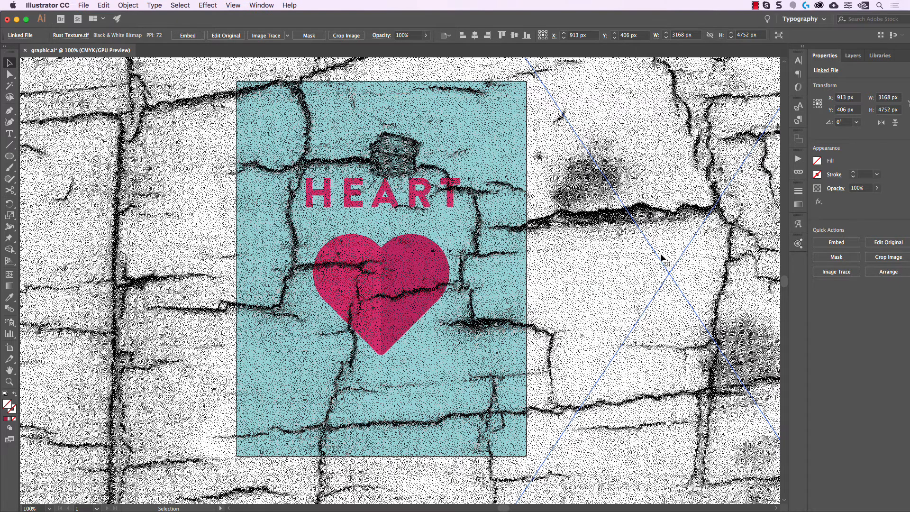
Scale the placed texture down proportionally to about 357 by 535 px, keeping it beside the artboard.
scroll(561, 290, "down", 4)
scroll(693, 344, "down", 2)
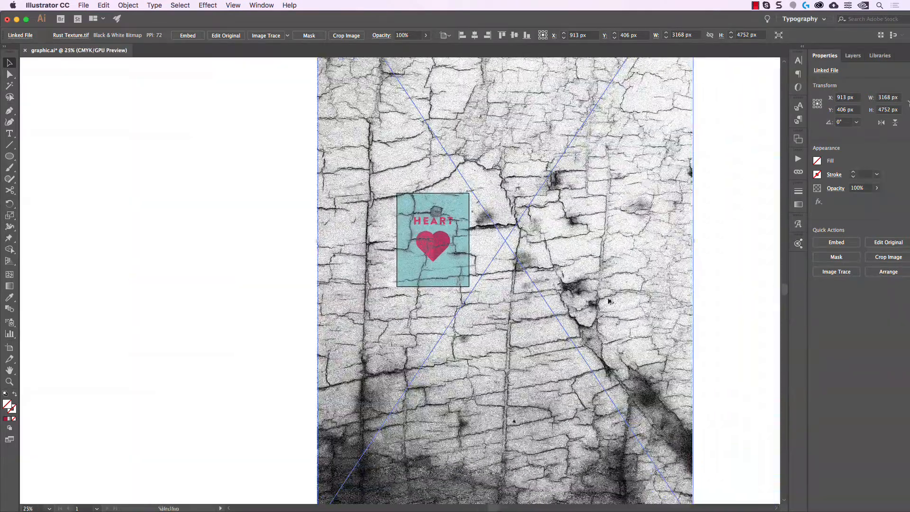
left_click_drag(635, 410, 552, 283)
scroll(546, 264, "up", 3)
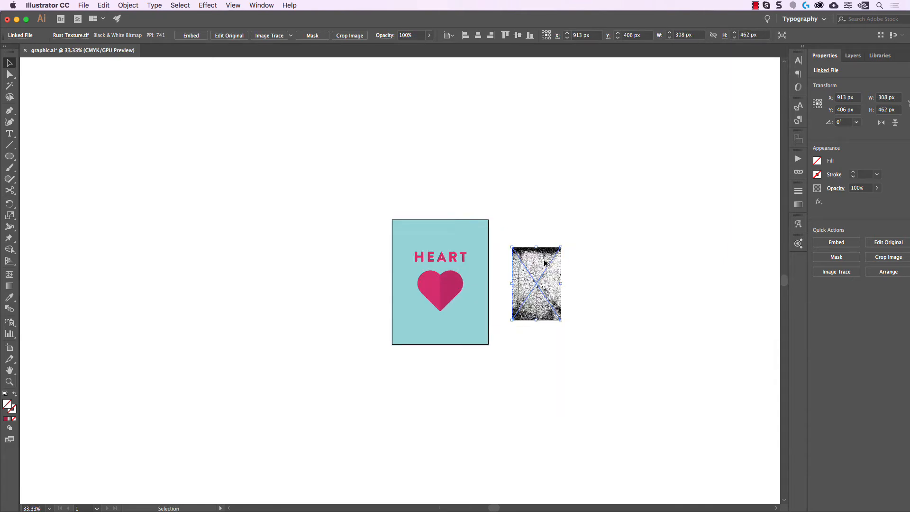
scroll(467, 280, "up", 2)
left_click_drag(556, 298, 510, 270)
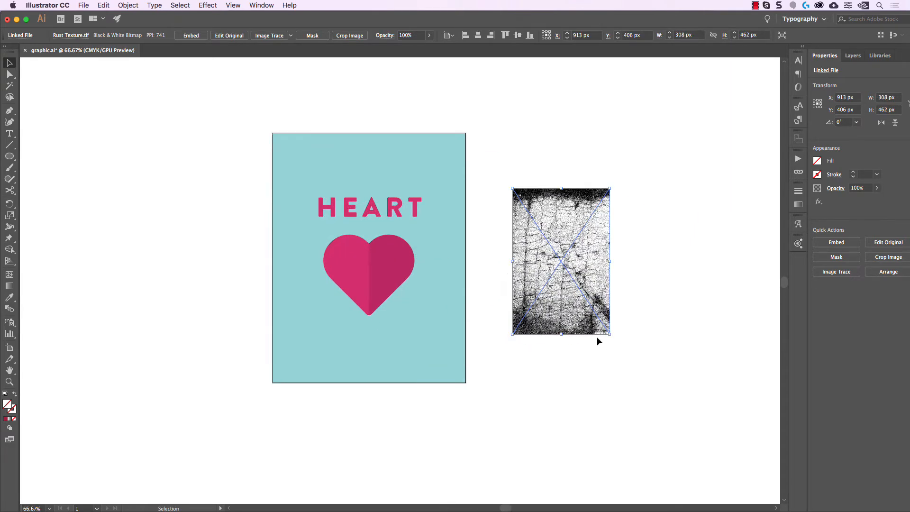
left_click_drag(609, 333, 619, 345)
left_click(648, 302)
Inspect the texture's dot pattern up close, and recolor the linked bitmap with the dark red fill #9e1b32.
scroll(589, 272, "up", 10)
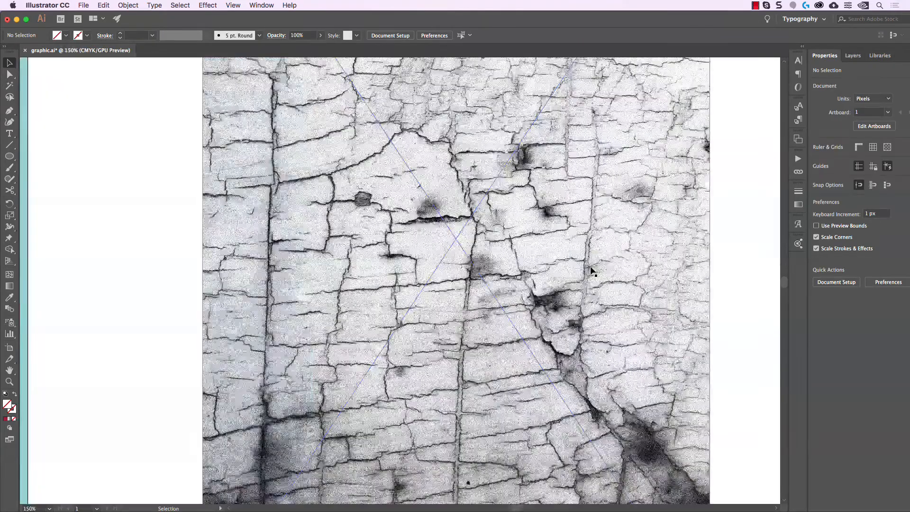
scroll(545, 308, "up", 3)
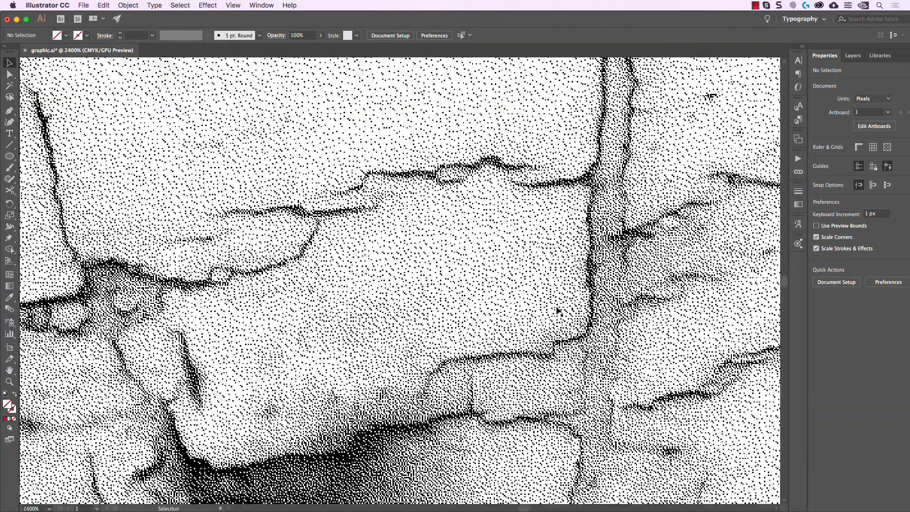
scroll(602, 315, "down", 8)
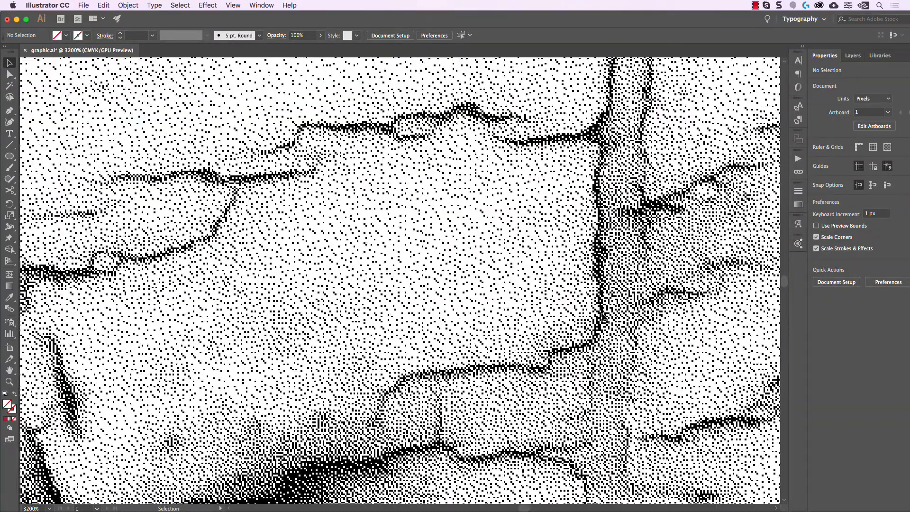
scroll(737, 303, "down", 2)
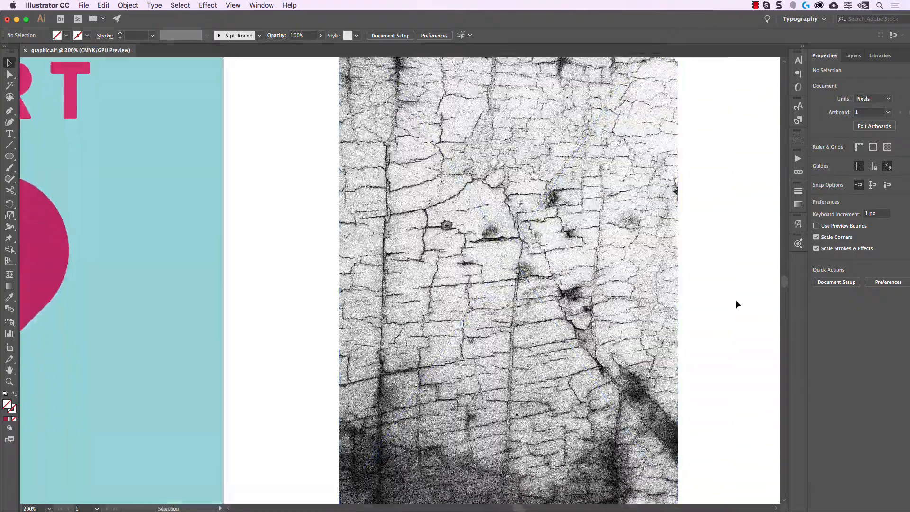
scroll(703, 292, "down", 1)
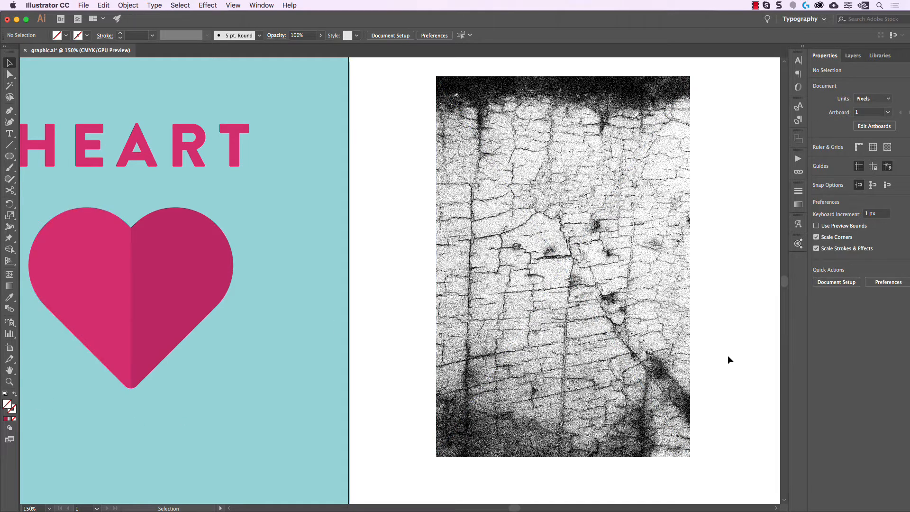
left_click(658, 299)
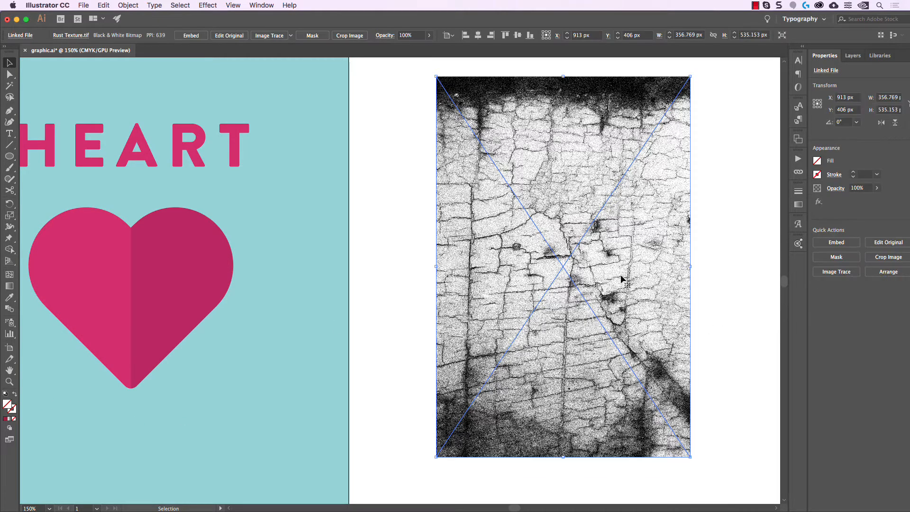
double_click(7, 404)
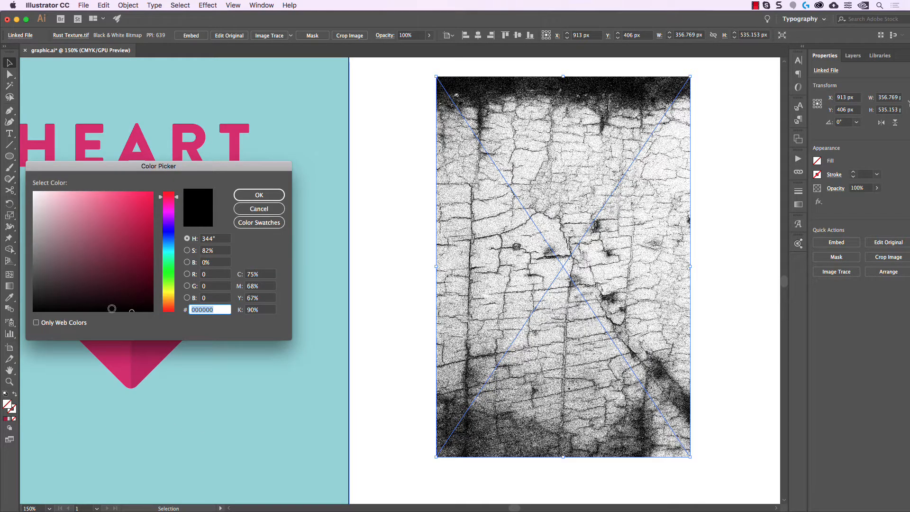
left_click_drag(127, 244, 135, 238)
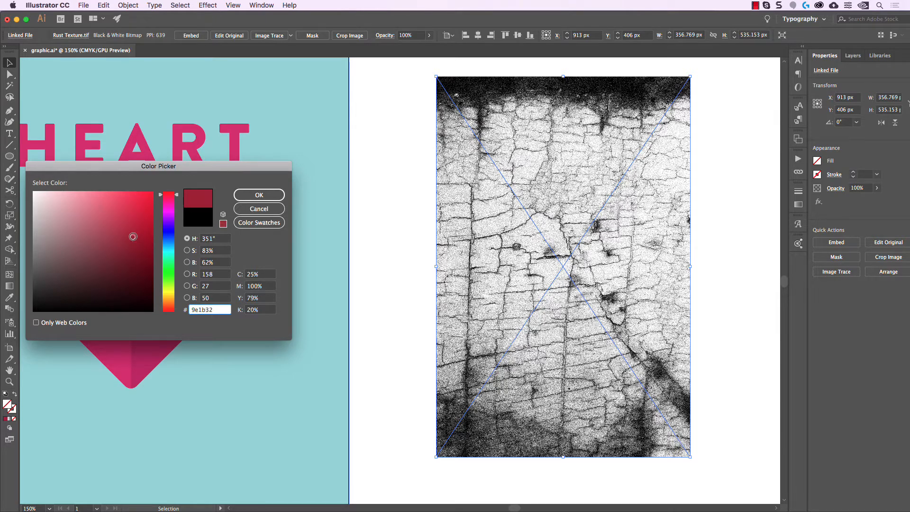
left_click(258, 194)
left_click(714, 264)
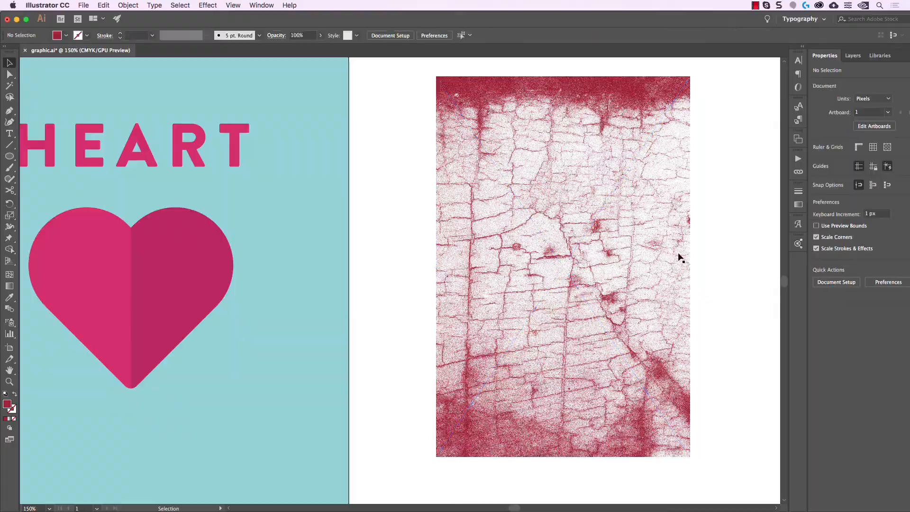
Examine the red texture up close, and put a copy of the heart's darker half in the same place as the texture image.
scroll(654, 270, "up", 10)
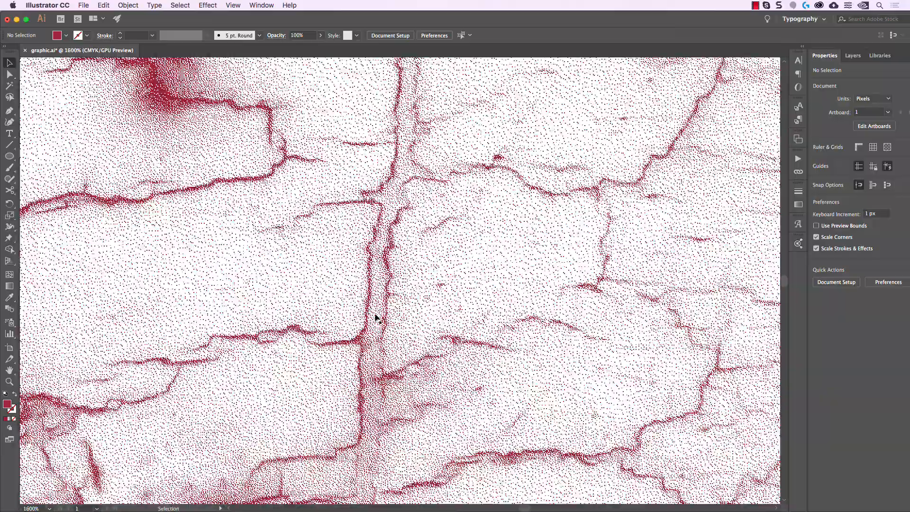
left_click_drag(376, 317, 569, 35)
scroll(526, 282, "down", 8)
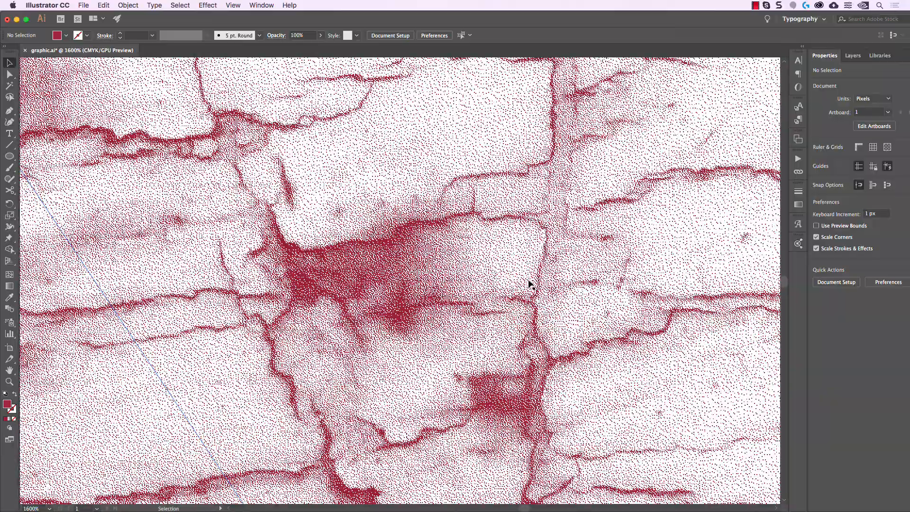
scroll(550, 273, "down", 3)
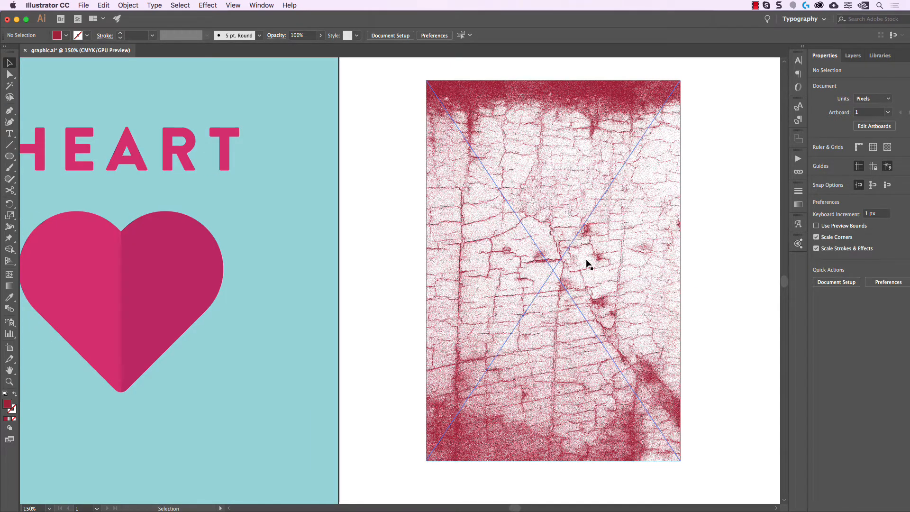
scroll(733, 253, "down", 2)
left_click_drag(733, 251, 670, 250)
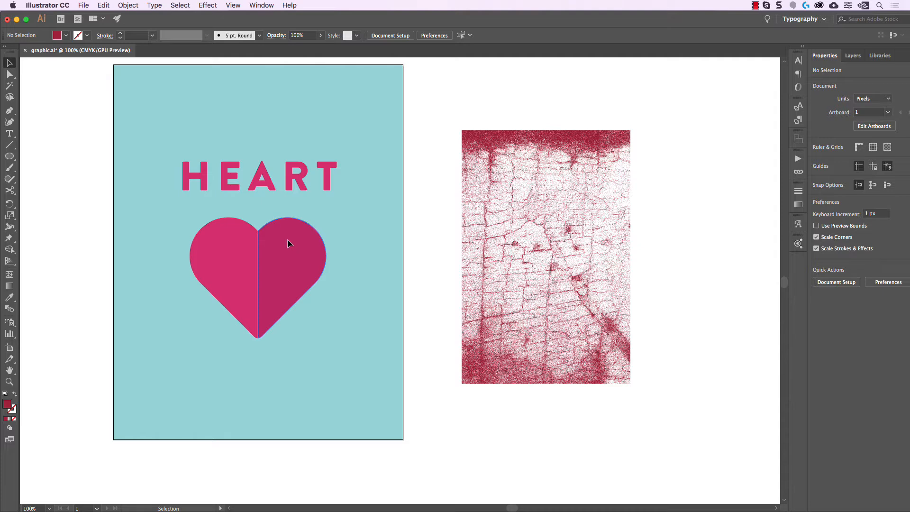
left_click_drag(288, 241, 552, 242)
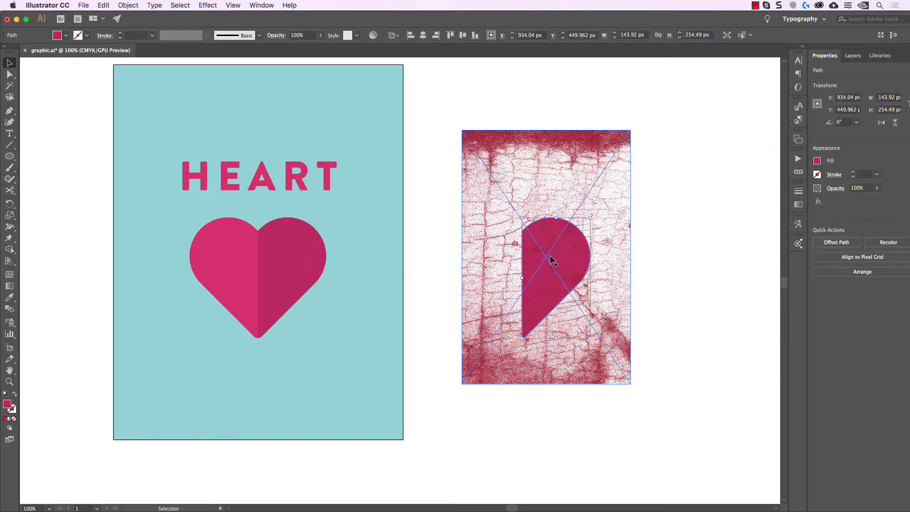
left_click(654, 253)
Slide the texture sideways across the half-heart copy and align it centred horizontally on that shape.
scroll(544, 254, "up", 3)
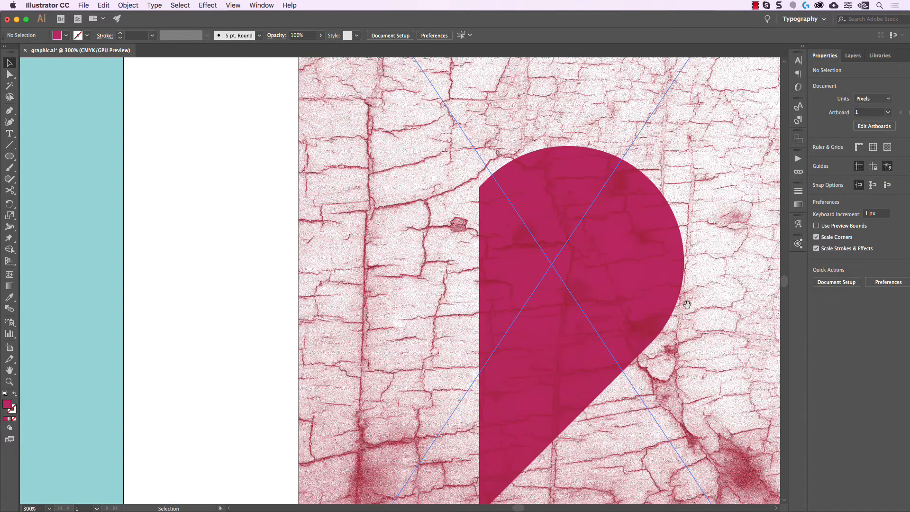
left_click_drag(687, 304, 572, 291)
left_click_drag(659, 273, 469, 273)
left_click(616, 264)
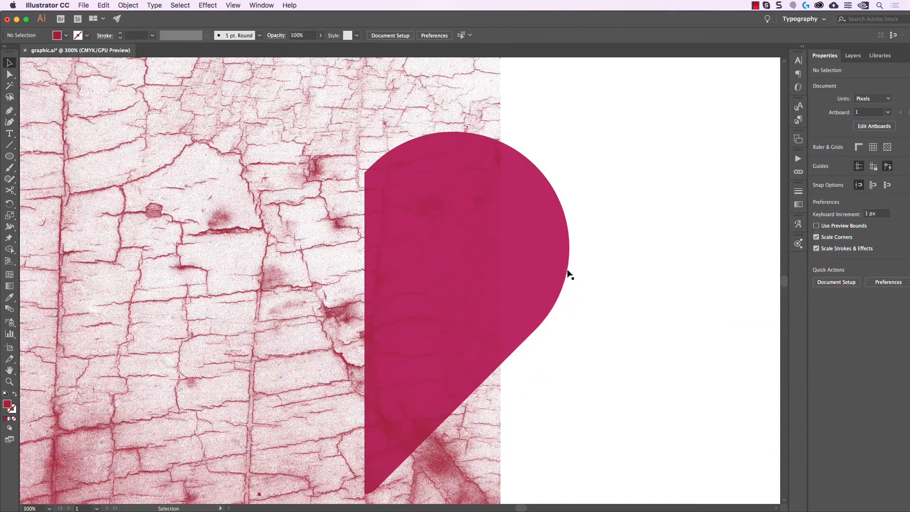
scroll(515, 254, "up", 1)
left_click_drag(302, 250, 482, 268)
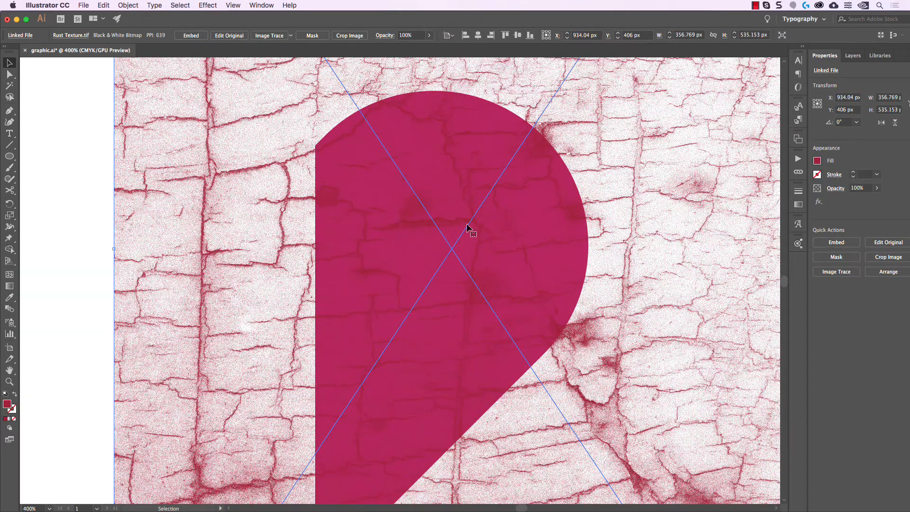
Check how the texture overlays the half heart, and change the texture's fill to the darker red #7c0f26.
scroll(463, 239, "up", 2)
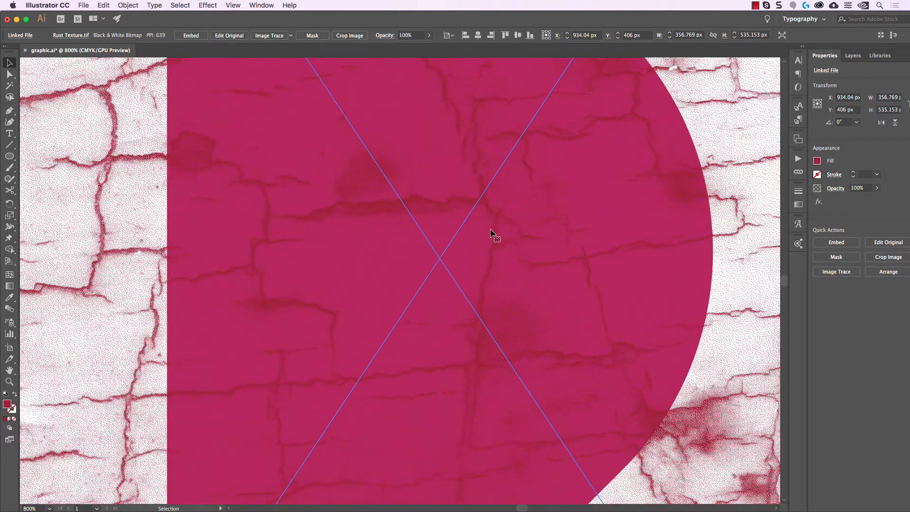
scroll(491, 232, "down", 2)
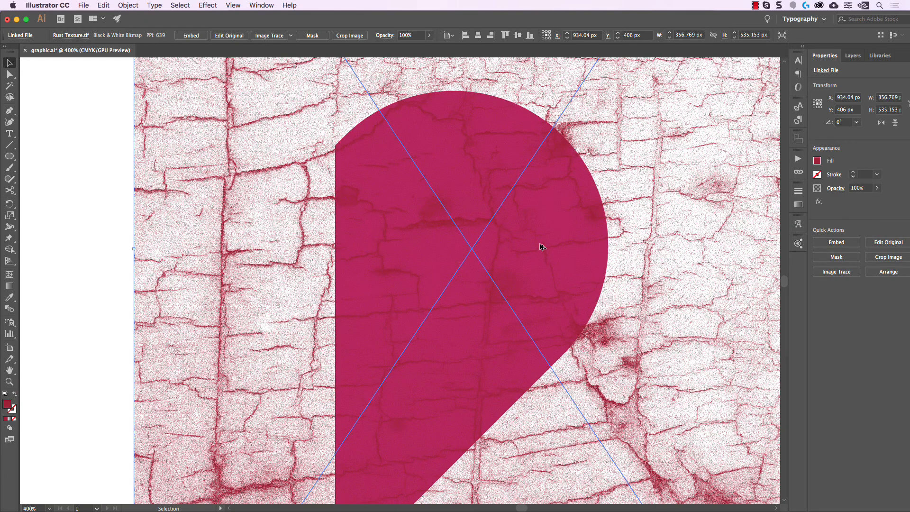
scroll(541, 246, "down", 1)
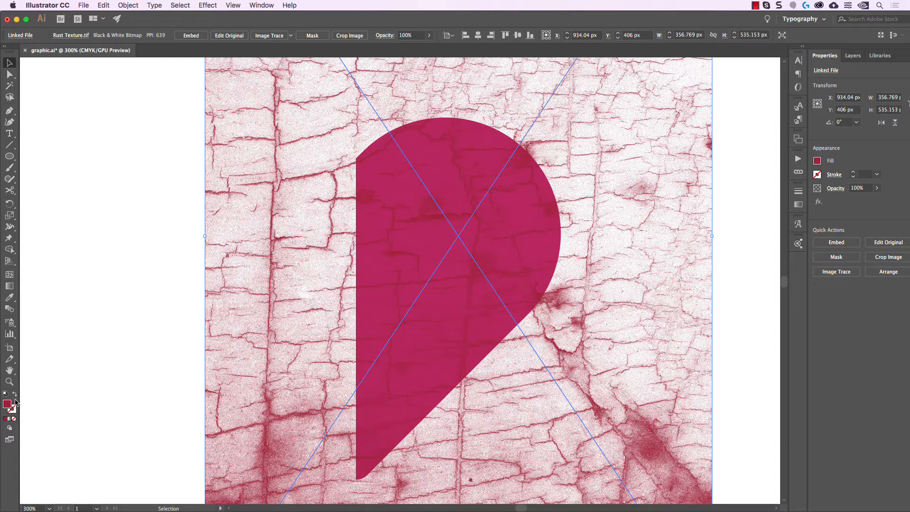
double_click(7, 404)
left_click_drag(135, 247, 139, 252)
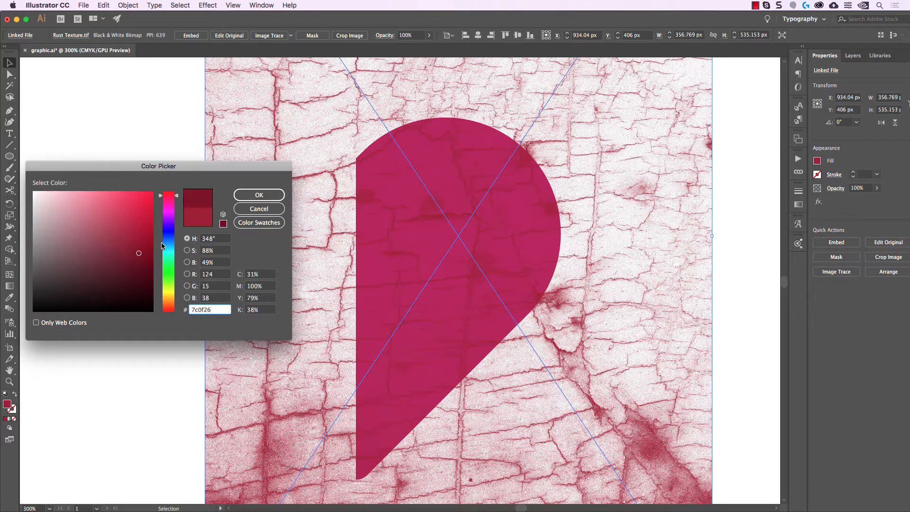
left_click(252, 198)
left_click(116, 224)
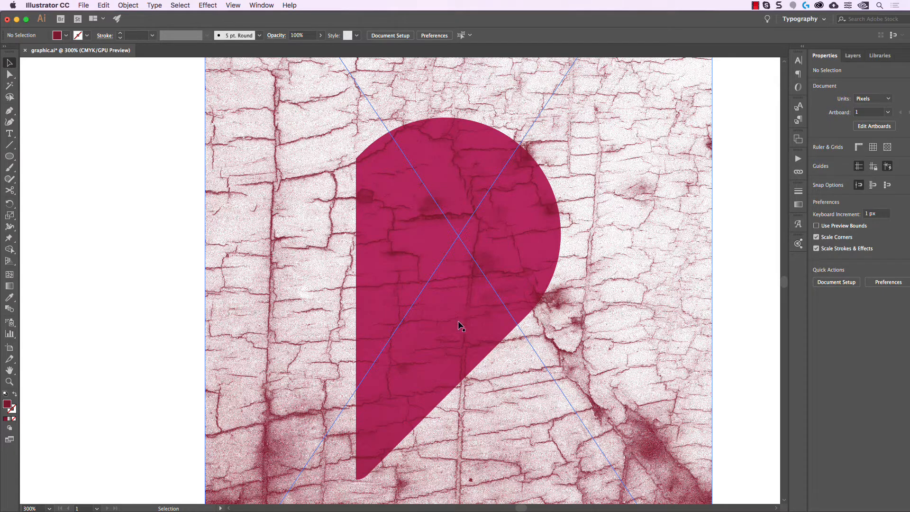
Examine how the darker red texture looks over the half-heart copy, both close up and in a wider view.
scroll(731, 272, "right", 2)
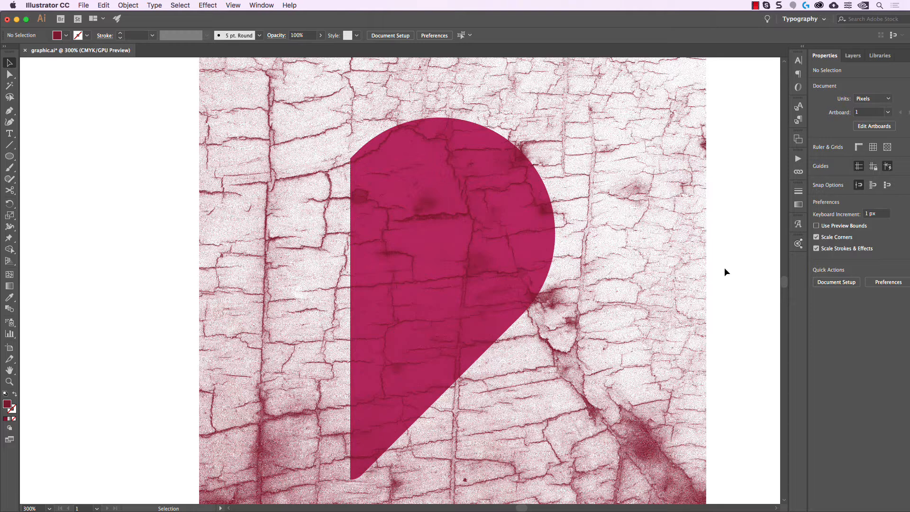
left_click_drag(740, 249, 724, 248)
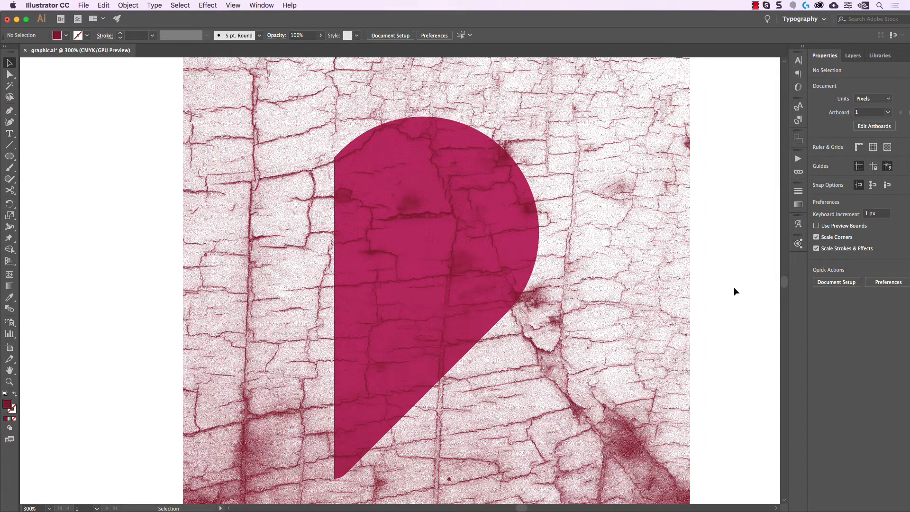
scroll(734, 287, "down", 1)
scroll(602, 269, "up", 2)
scroll(637, 248, "down", 2)
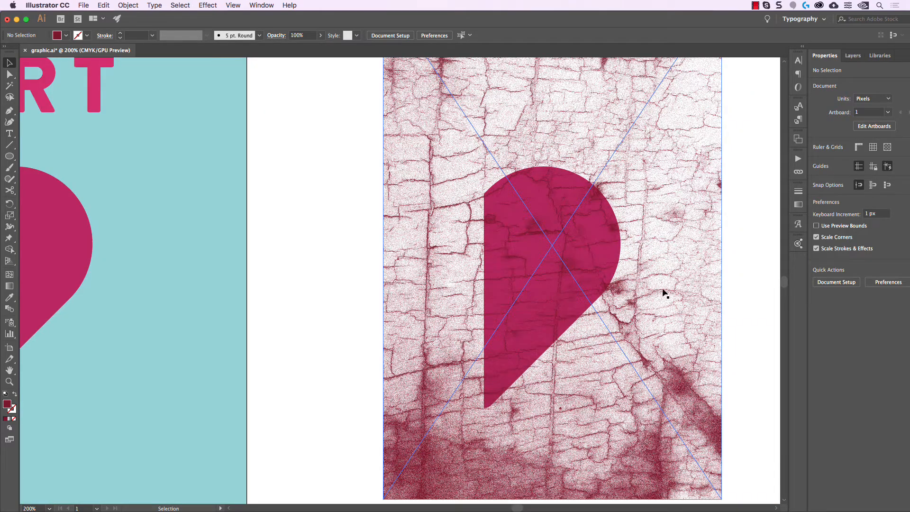
scroll(663, 291, "right", 3)
scroll(664, 292, "down", 1)
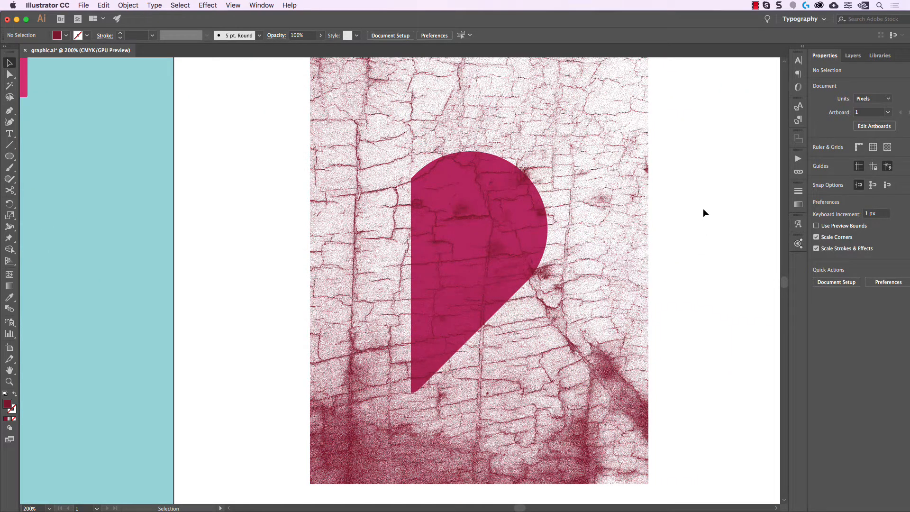
Copy the half-heart shape beneath the texture and paste a duplicate in the same place in front of the texture.
left_click_drag(651, 220, 522, 244)
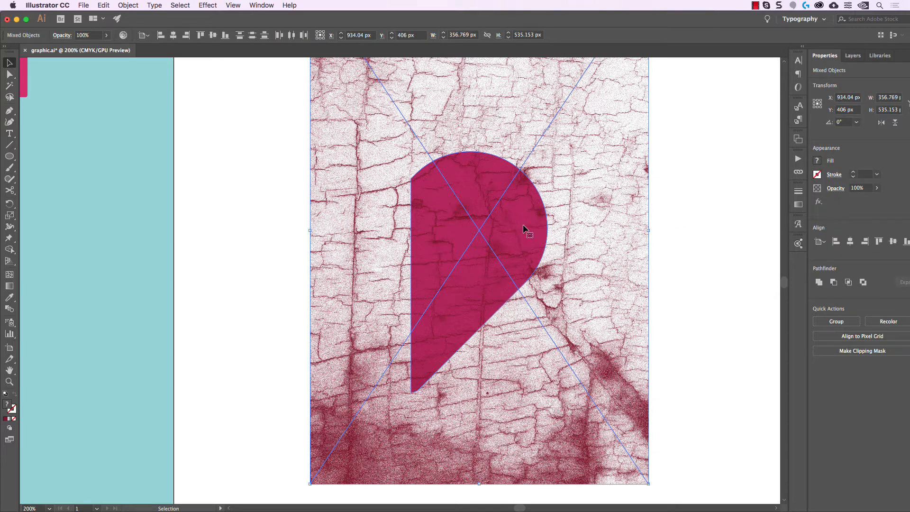
left_click(709, 180)
left_click_drag(708, 177, 483, 258)
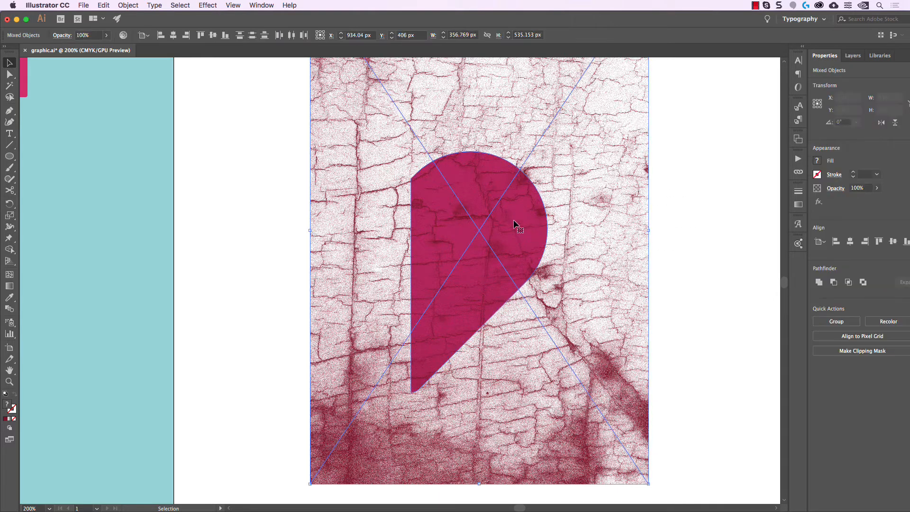
left_click(618, 221, "shift")
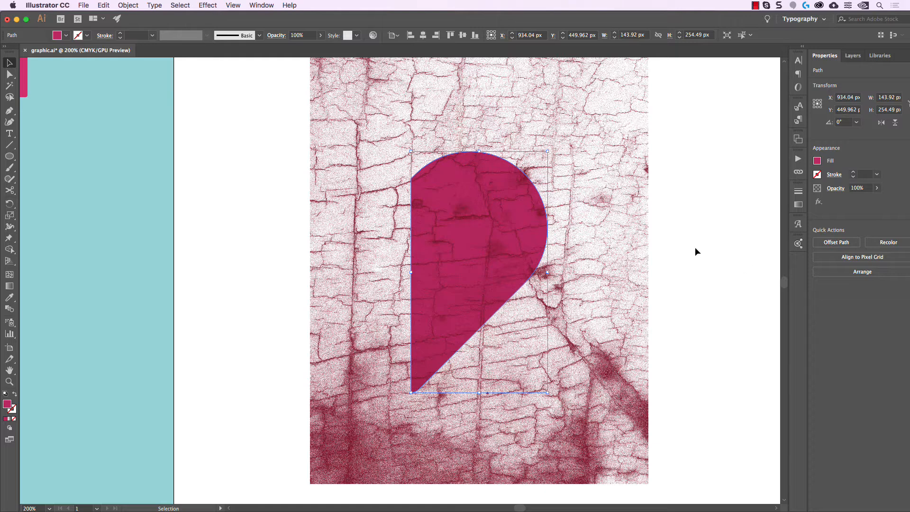
left_click(103, 5)
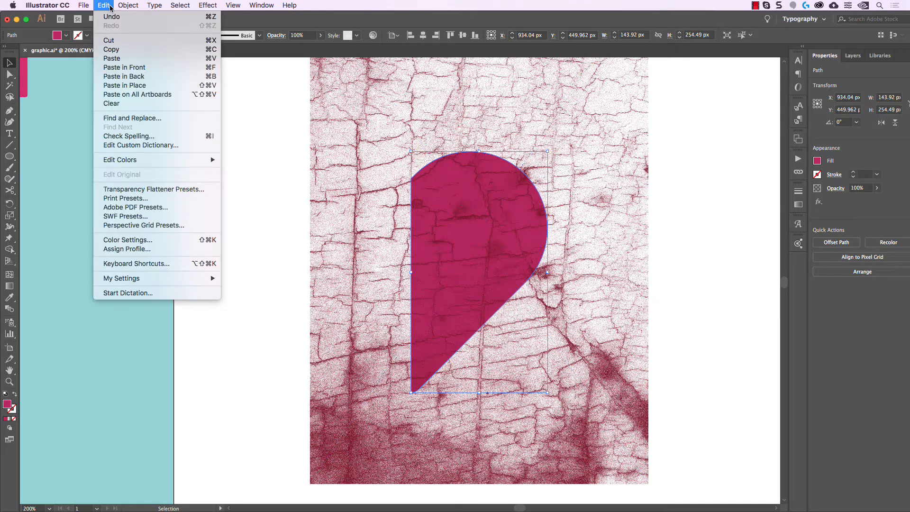
left_click(116, 51)
left_click(103, 6)
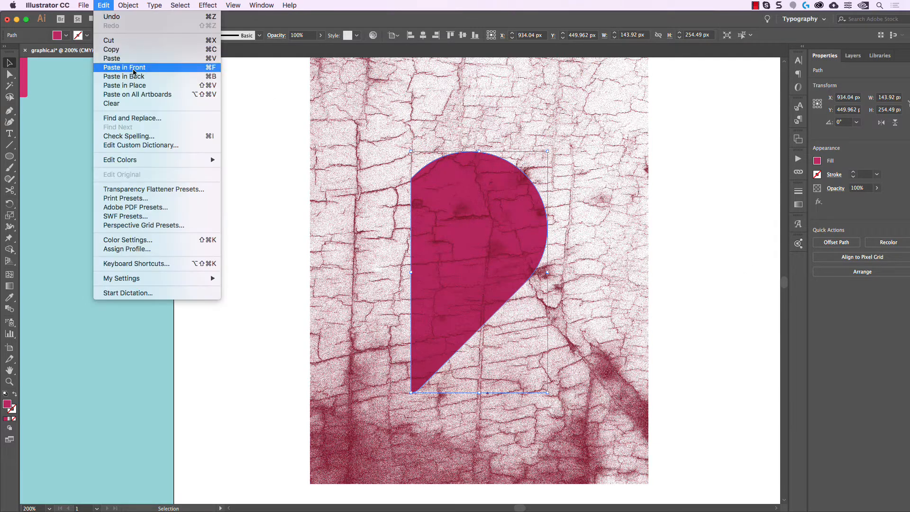
left_click(138, 86)
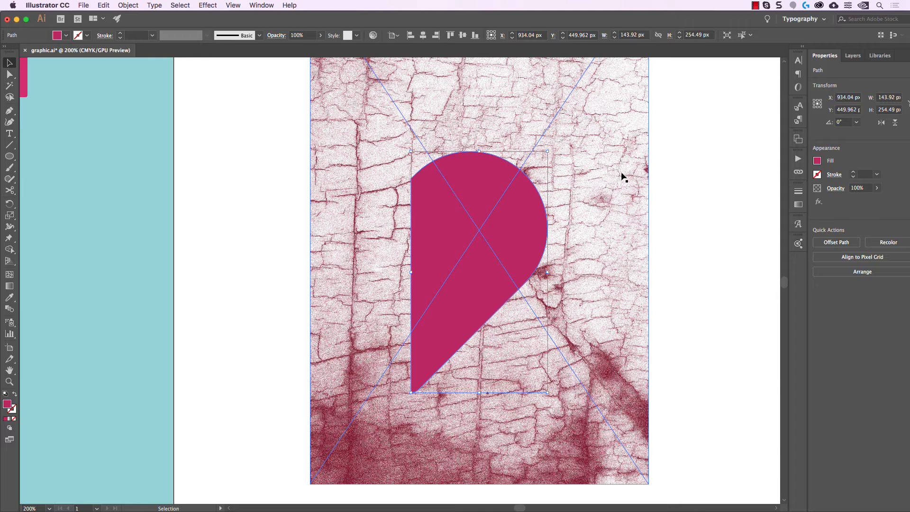
left_click(687, 221)
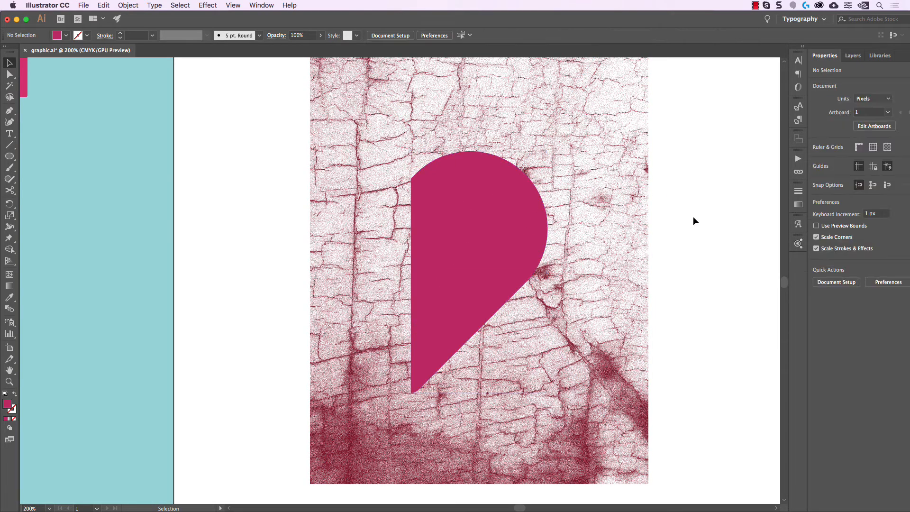
Make a clipping mask from the front half heart and the texture image.
left_click(520, 204)
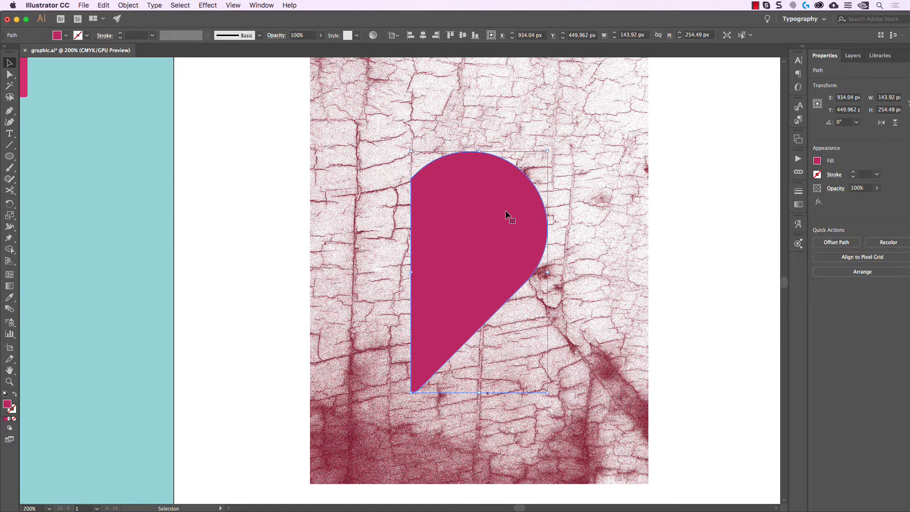
left_click(619, 204, "shift")
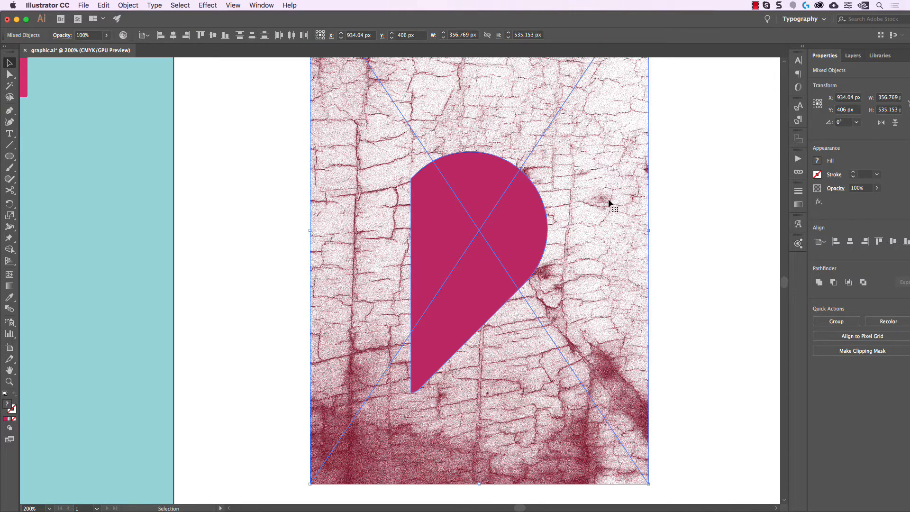
right_click(581, 194)
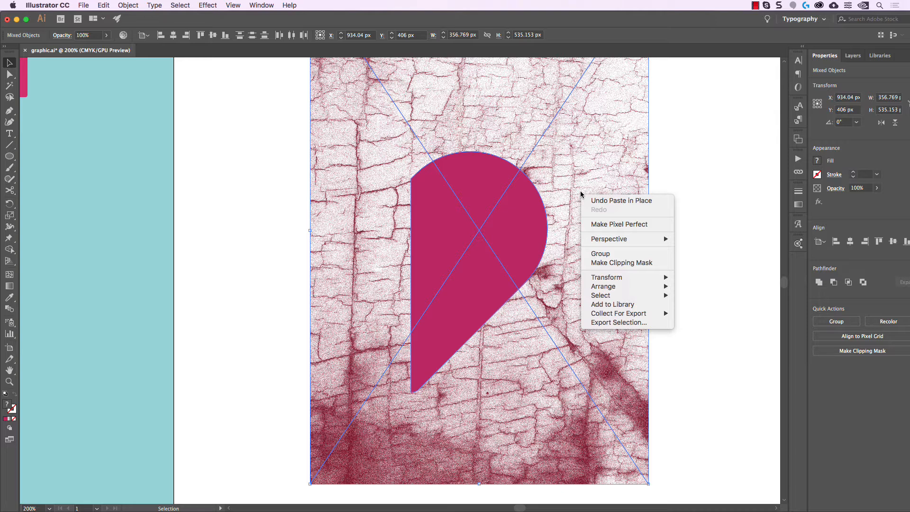
left_click(622, 267)
Try moving the clipped texture sideways off the plain half heart, and undo the move.
left_click(621, 233)
left_click_drag(484, 238, 651, 236)
key("super+z")
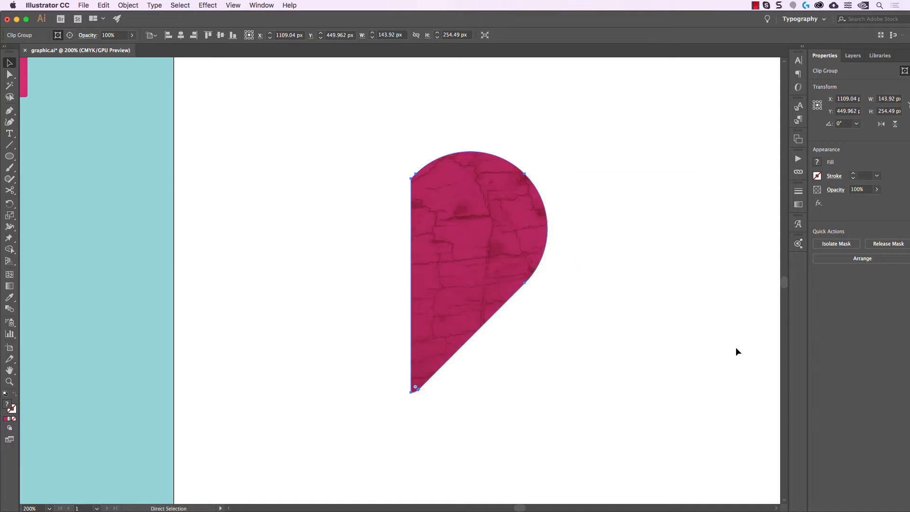
left_click(652, 270)
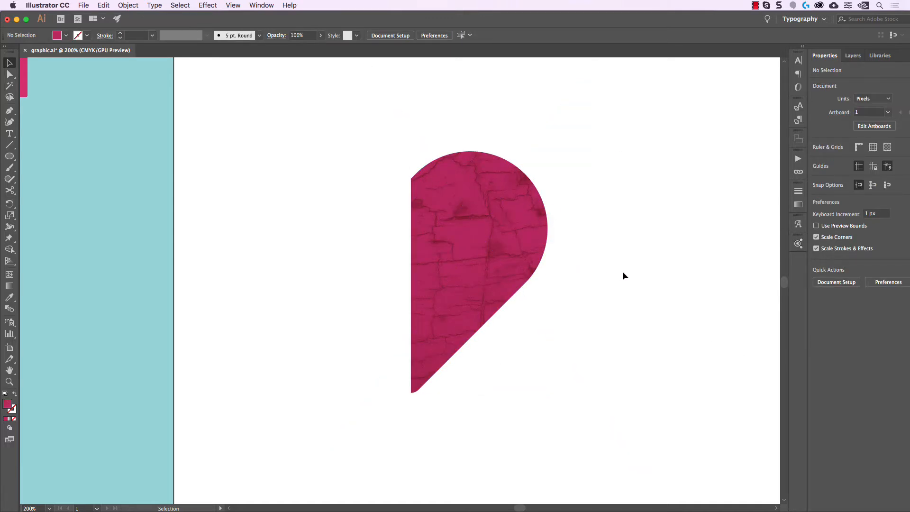
Check the clipped texture on the half heart up close, and delete the plain darker half of the heart on the artboard.
scroll(538, 264, "up", 4)
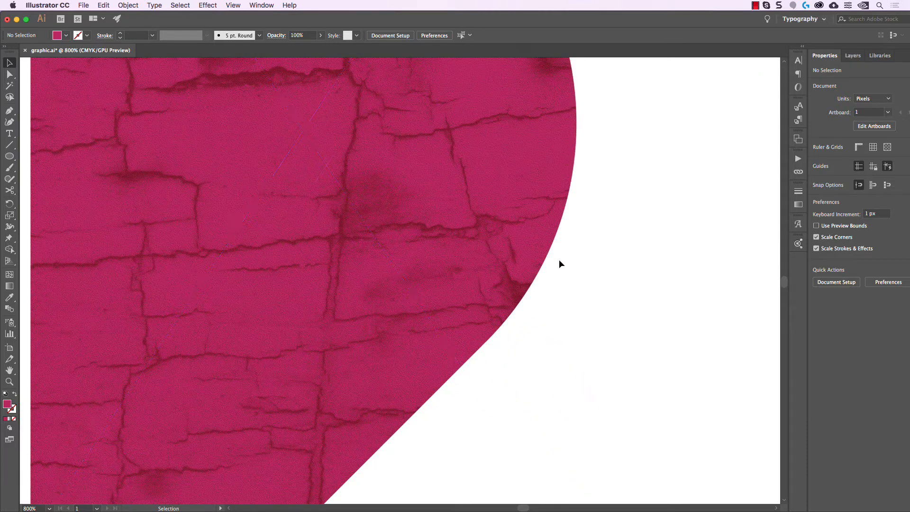
scroll(552, 260, "down", 4)
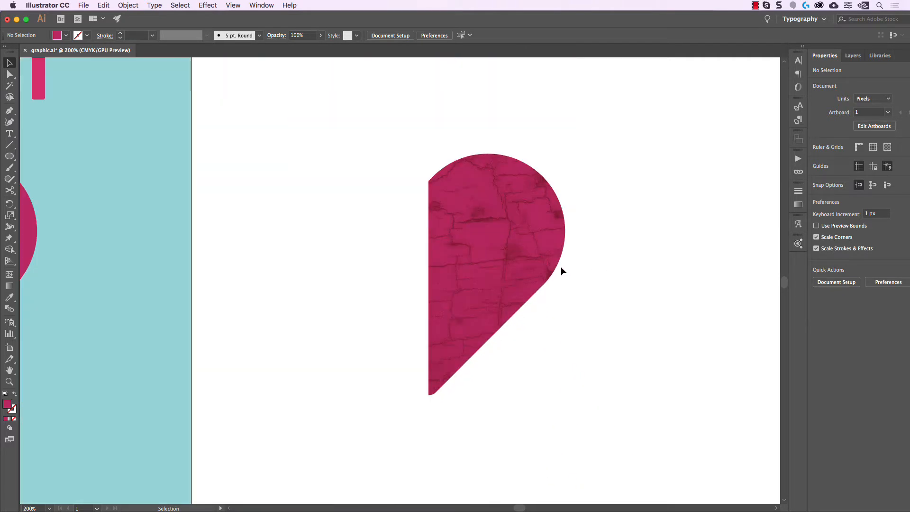
scroll(567, 254, "down", 1)
left_click_drag(604, 258, 630, 271)
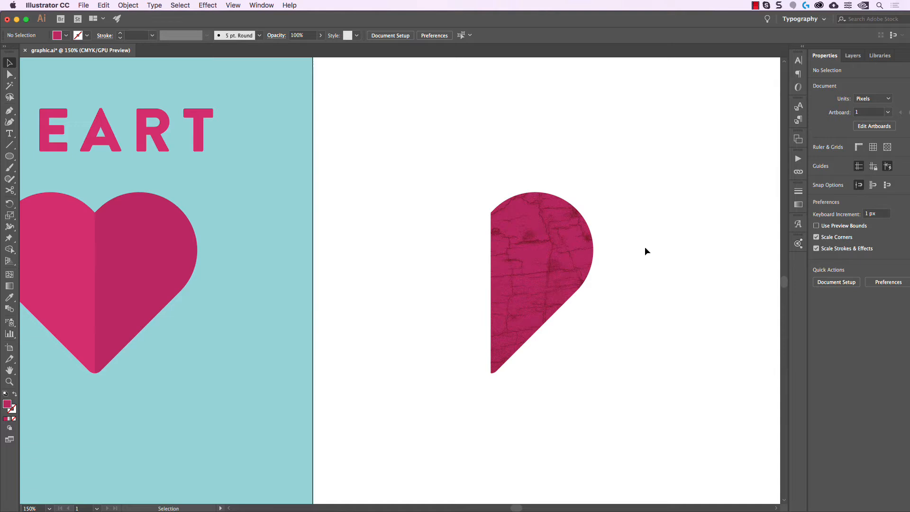
left_click_drag(626, 232, 574, 287)
left_click_drag(393, 291, 576, 287)
left_click_drag(499, 267, 353, 267)
scroll(363, 279, "down", 1)
left_click(241, 251)
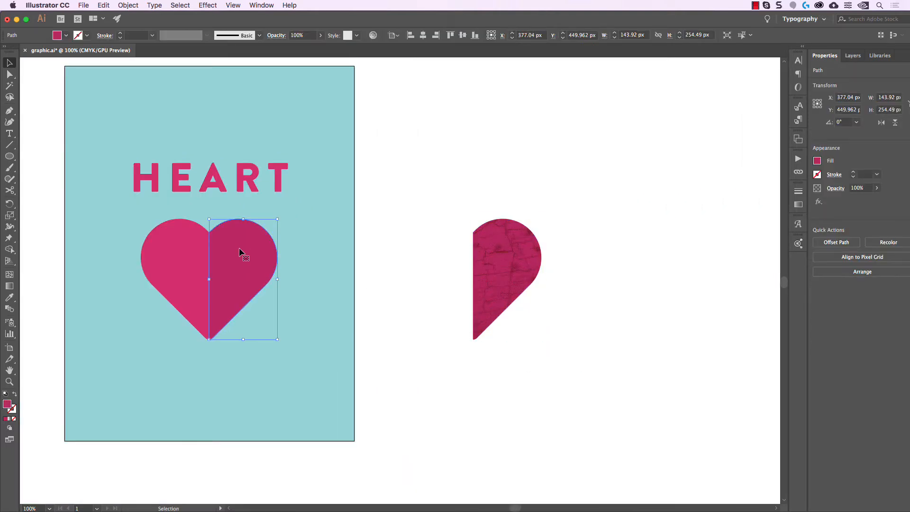
key("Delete")
Move the textured half heart onto the artboard, fitting it against the heart's lighter half.
left_click(532, 285)
left_click_drag(532, 285, 256, 247)
left_click(423, 237)
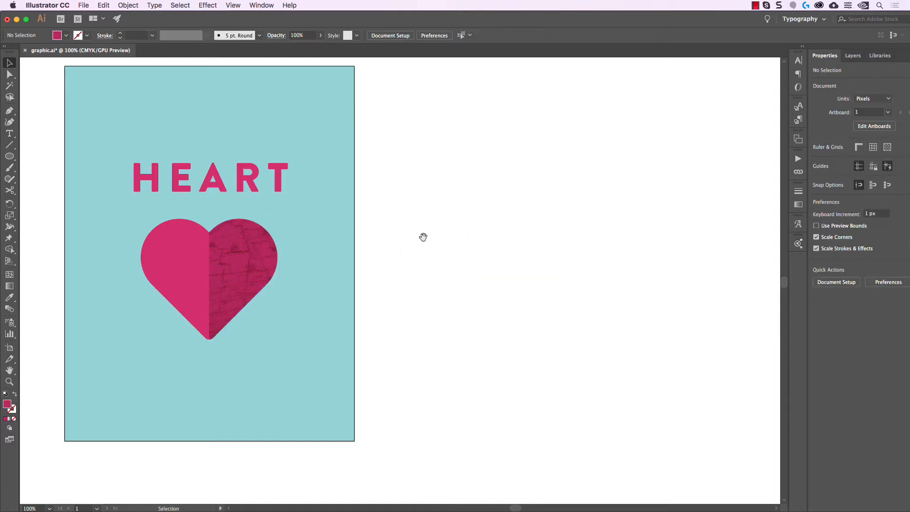
left_click_drag(422, 237, 576, 245)
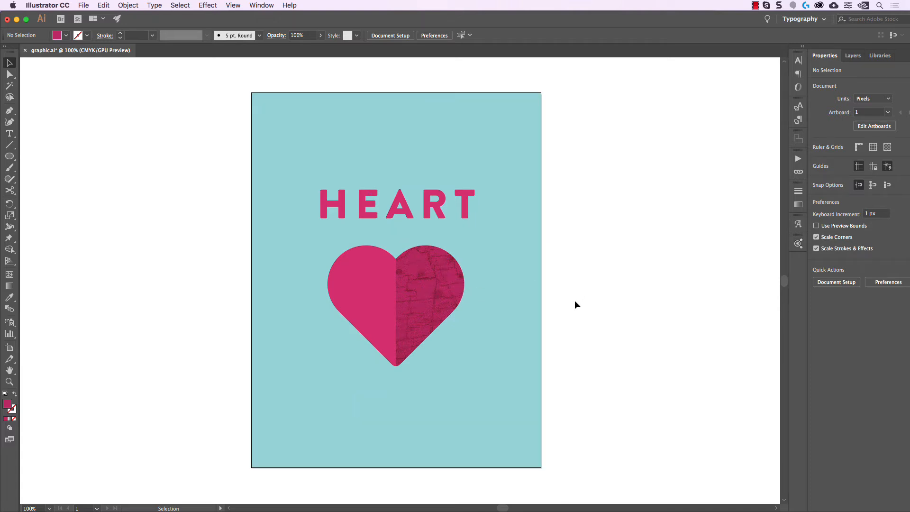
Duplicate the HEART artboard with its artwork, placing the copy to the left of the original.
scroll(574, 300, "down", 1)
left_click_drag(574, 300, 633, 290)
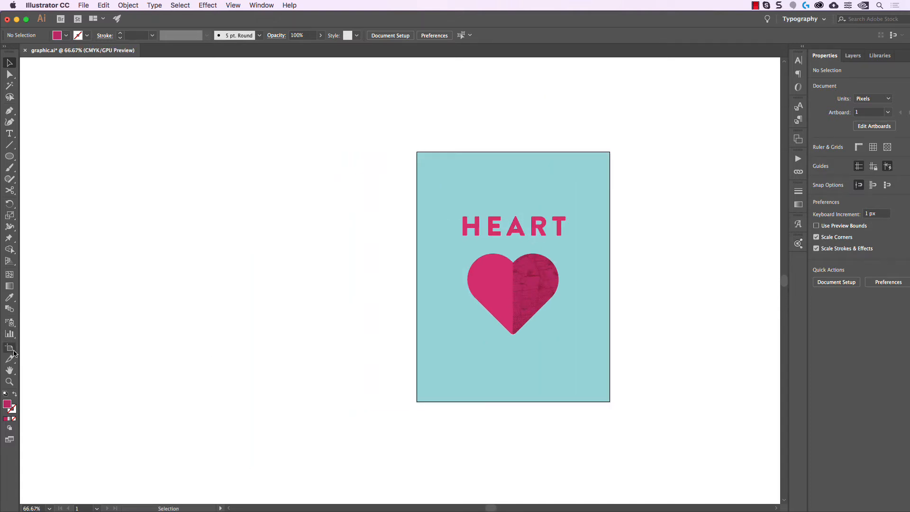
left_click(13, 351)
left_click_drag(556, 300, 308, 301)
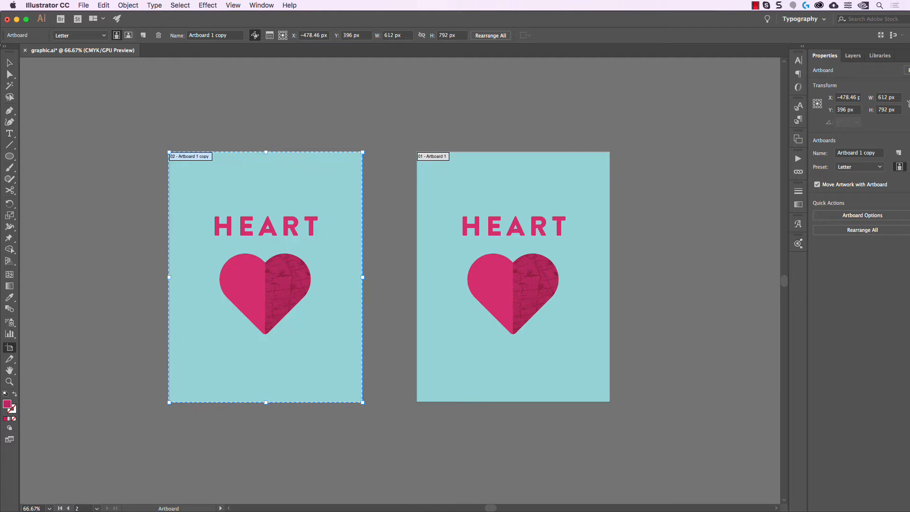
Delete the clipped texture from the heart on the duplicate artboard, keeping the plain darker half.
key("v")
left_click(294, 290)
key("Delete")
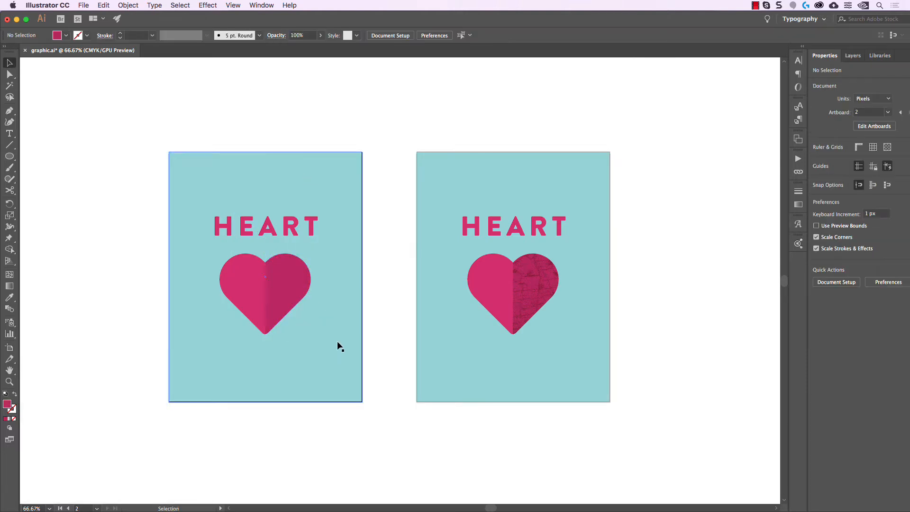
Compare the plain heart and the textured heart side by side on the two artboards.
left_click_drag(404, 432, 414, 452)
scroll(406, 433, "up", 1)
scroll(415, 447, "down", 1)
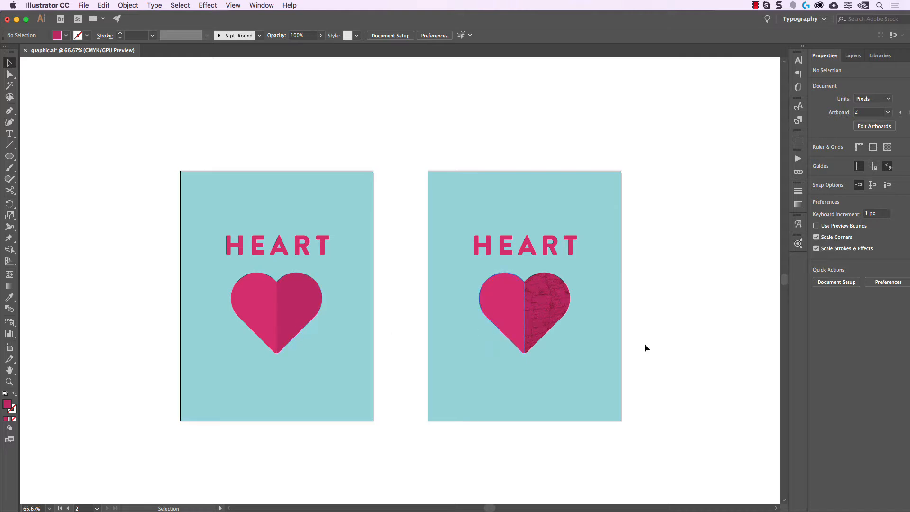
scroll(680, 338, "up", 1)
left_click_drag(680, 339, 726, 331)
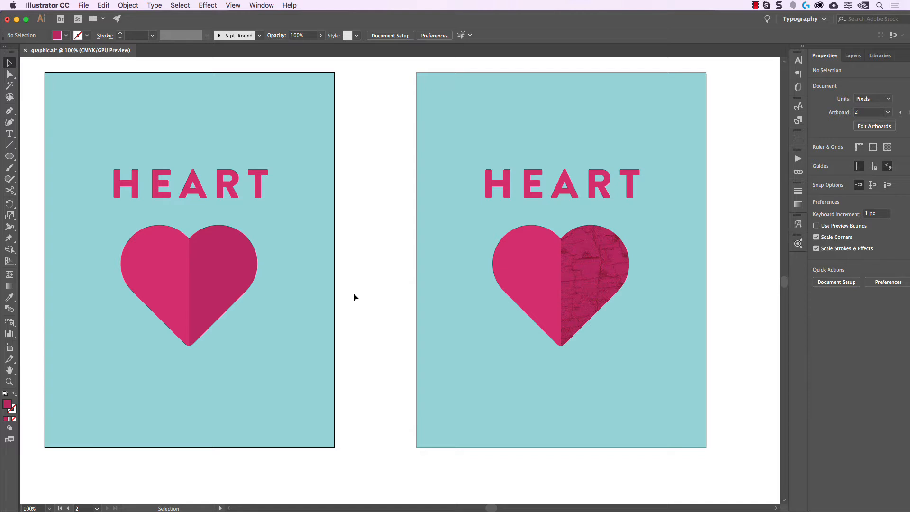
scroll(354, 294, "up", 2)
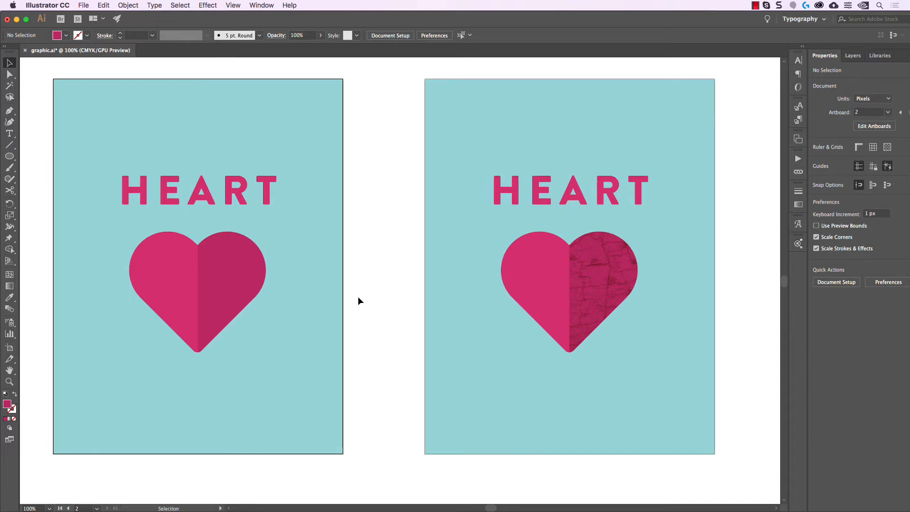